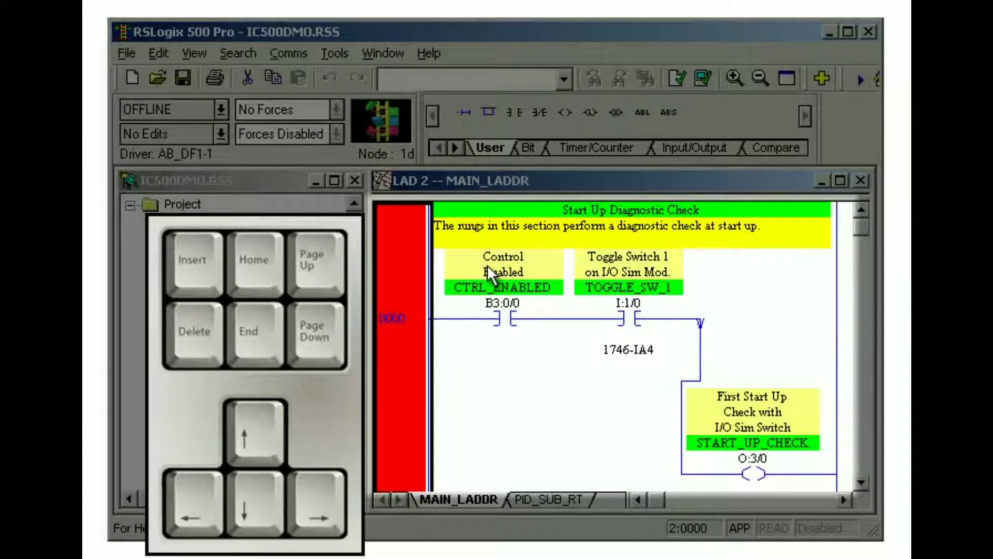
Step through rung 0000's contacts to the START_UP_CHECK output, then page down to rung 0001
{"action": "key", "text": "Right"}
{"action": "key", "text": "Right"}
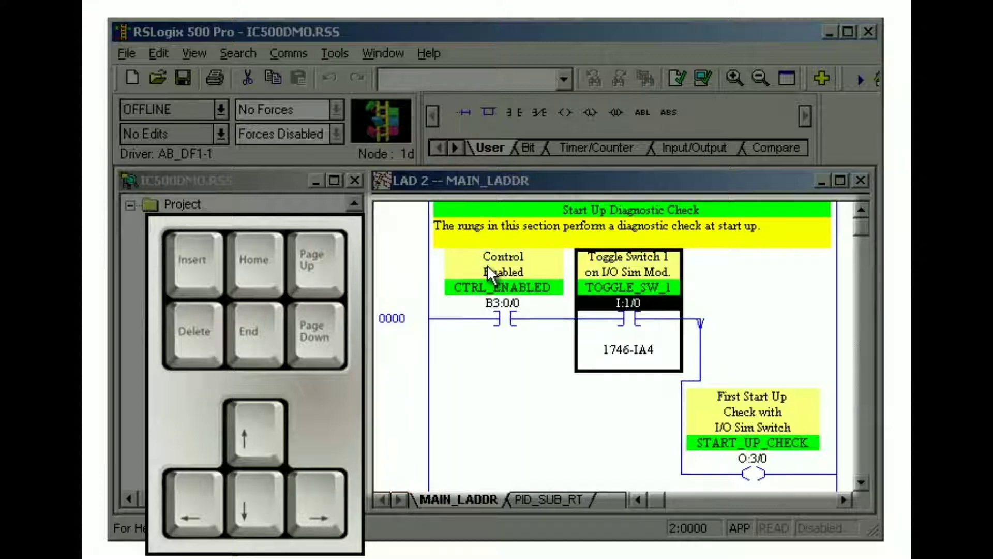
{"action": "key", "text": "Right"}
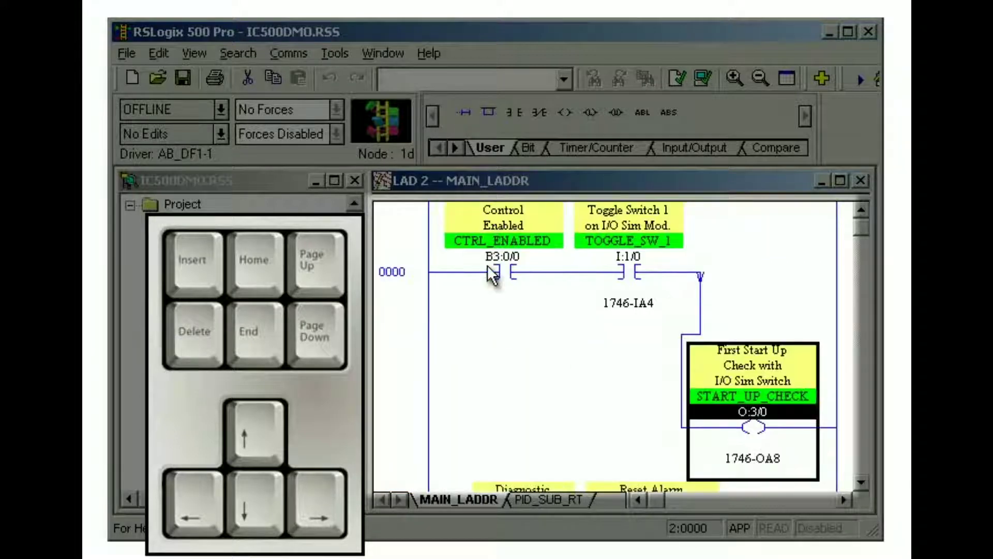
{"action": "key", "text": "Left"}
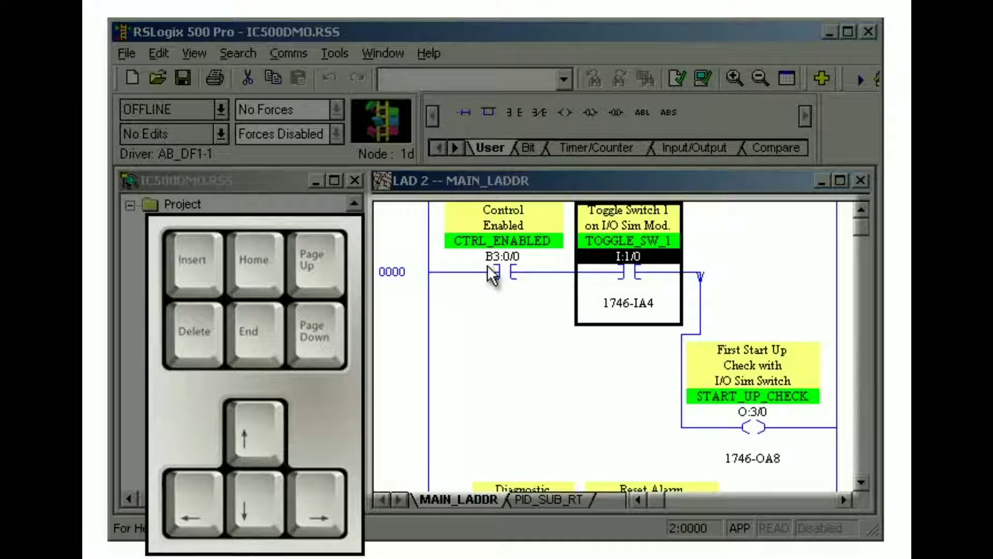
{"action": "key", "text": "Home"}
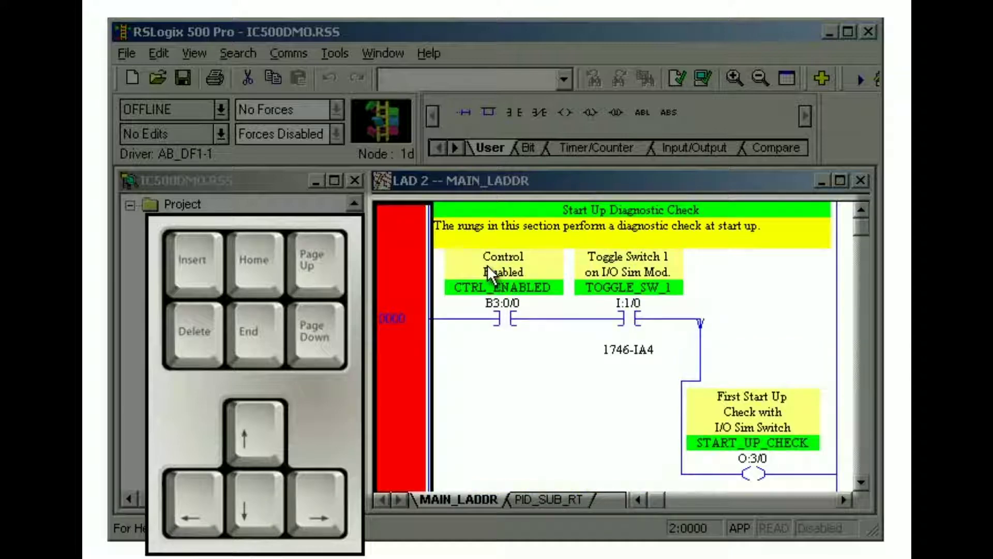
{"action": "key", "text": "End"}
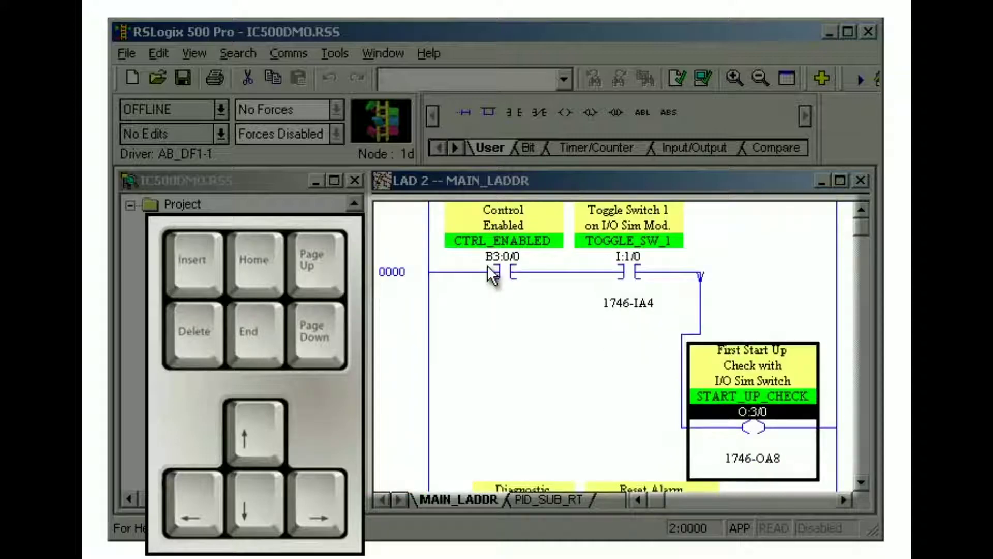
{"action": "key", "text": "Page_Up"}
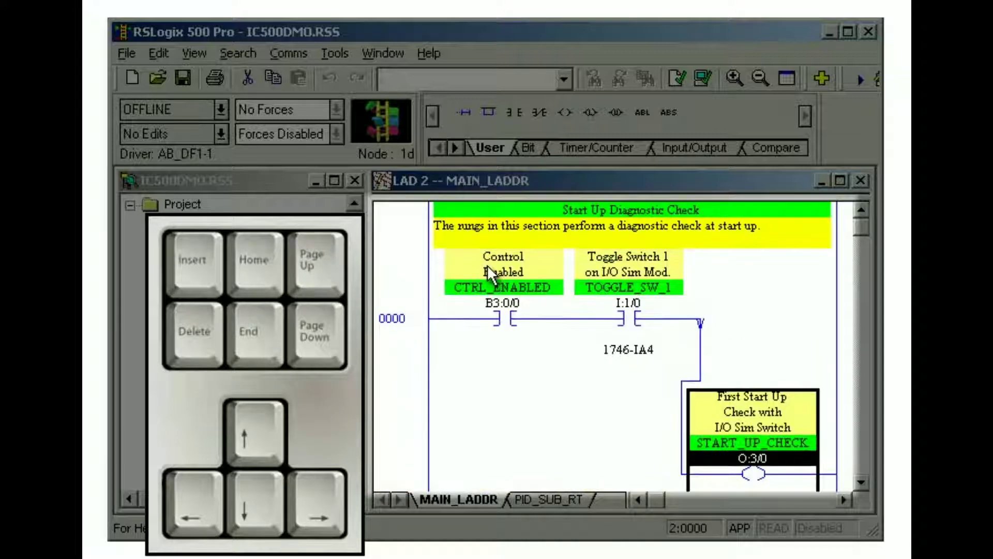
{"action": "key", "text": "Page_Down"}
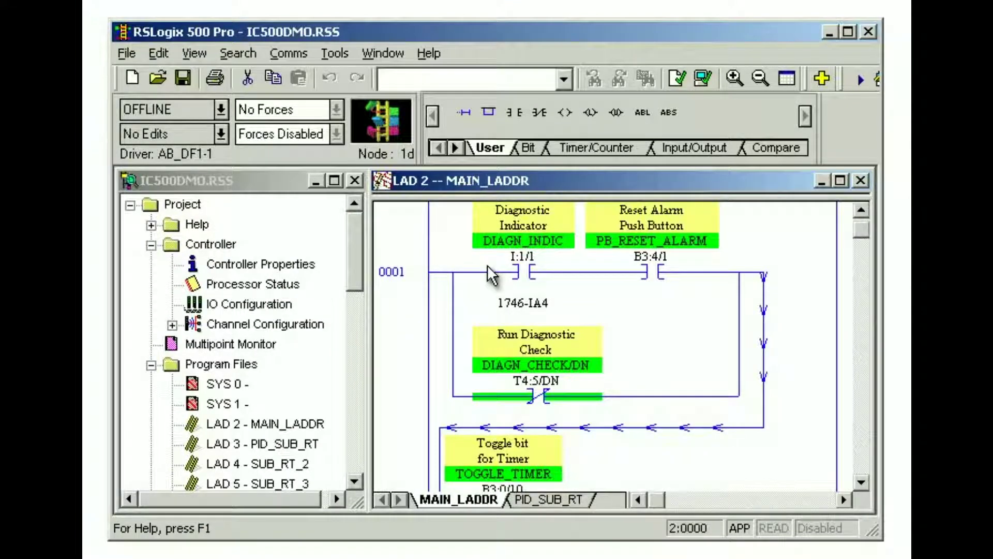
Select rung 0001's contacts, switch between the project tree and MAIN_LADDR windows, and select Program Files
{"action": "left_click", "coordinate": [560, 218]}
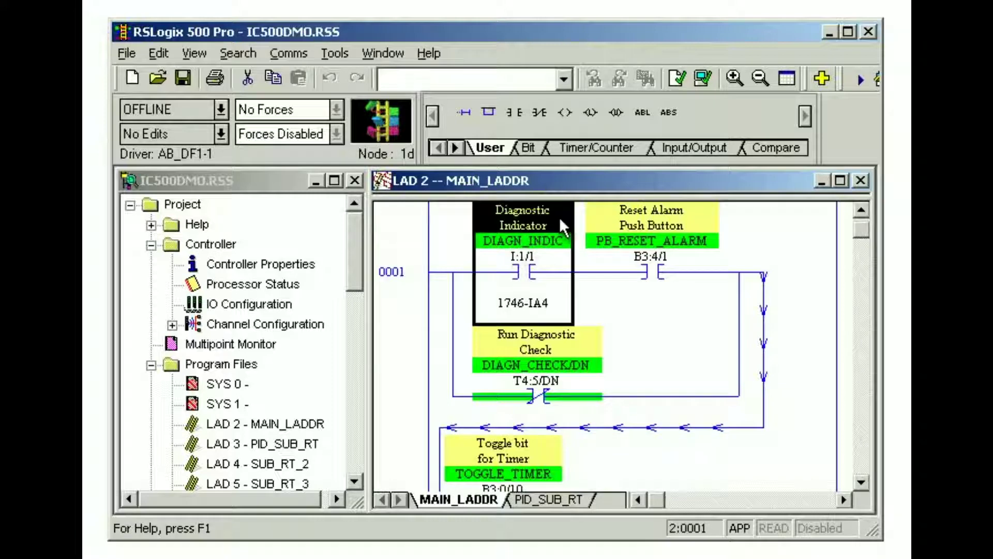
{"action": "left_click", "coordinate": [414, 266]}
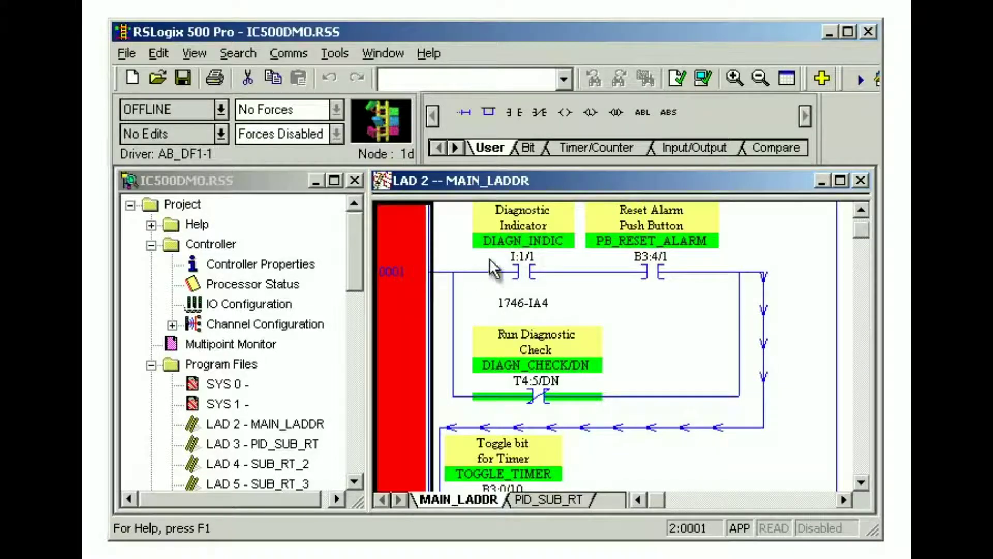
{"action": "scroll", "coordinate": [865, 220], "scroll_direction": "up", "scroll_amount": 2}
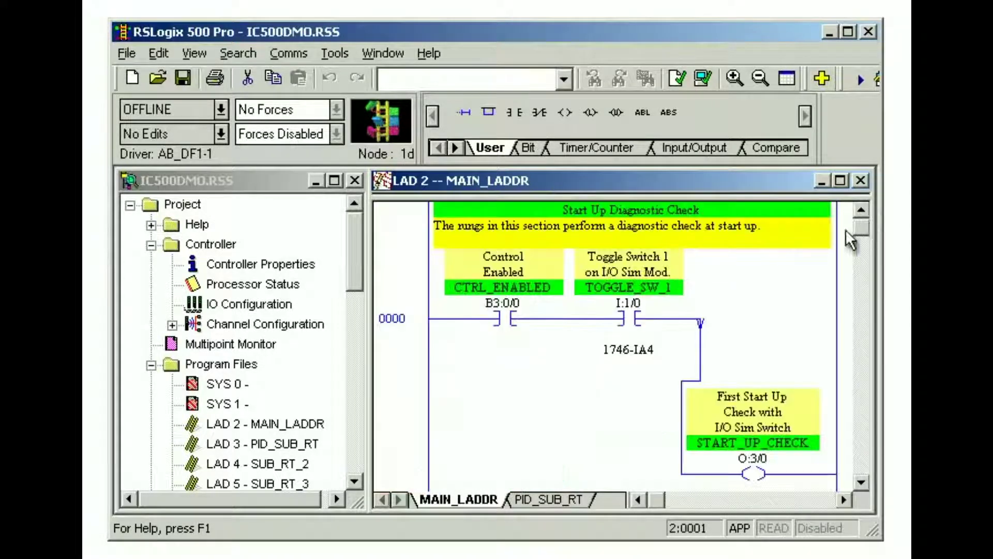
{"action": "left_click", "coordinate": [627, 331]}
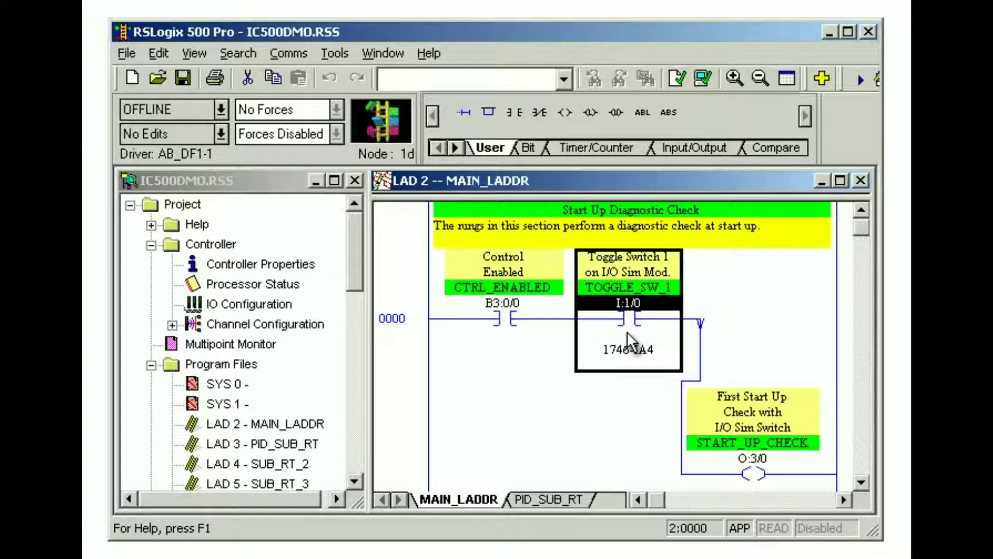
{"action": "left_click", "coordinate": [278, 182]}
{"action": "left_click", "coordinate": [444, 182]}
{"action": "left_click", "coordinate": [258, 366]}
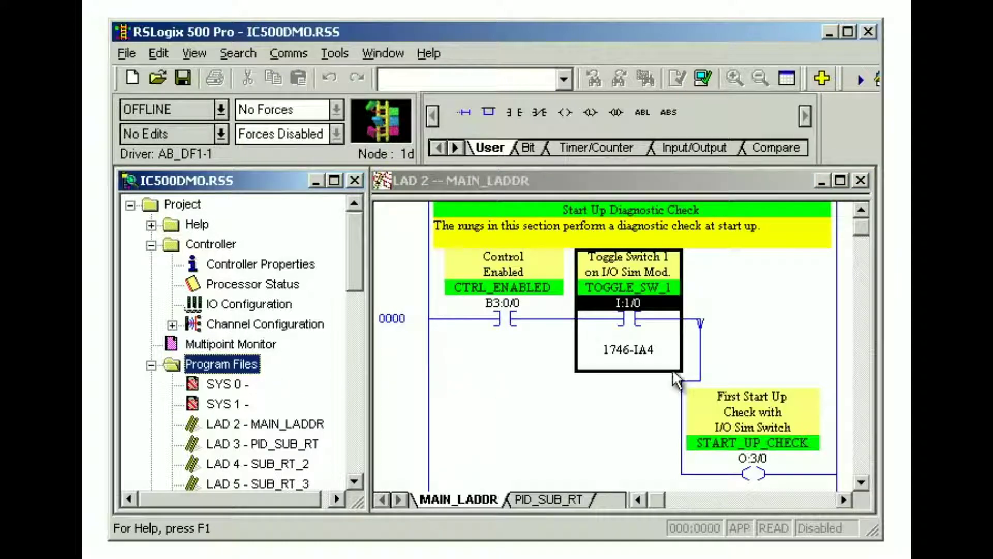
Bring rung 0002 into view and bring up the options for its T4:9/DN contact
{"action": "left_click", "coordinate": [863, 369]}
{"action": "left_click", "coordinate": [864, 369]}
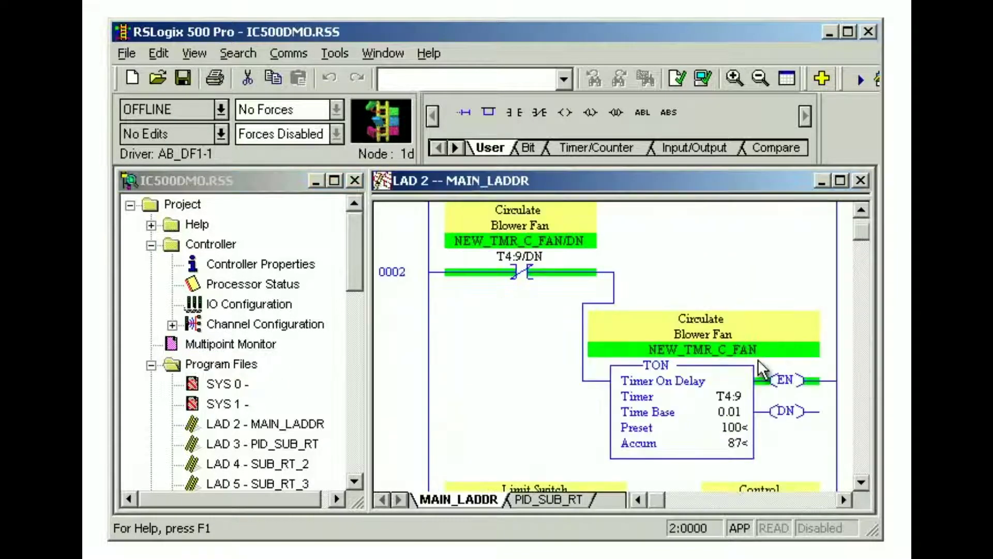
{"action": "left_click", "coordinate": [417, 337]}
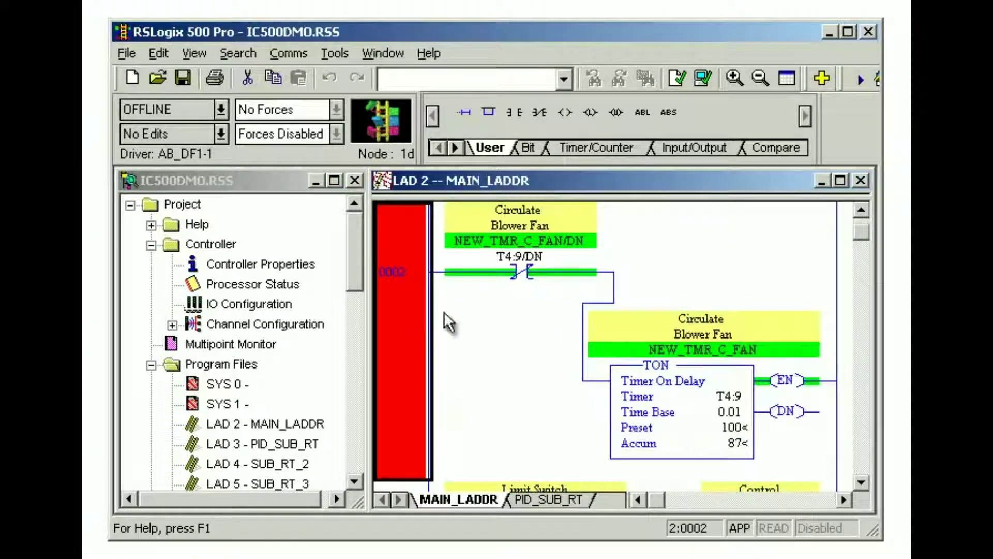
{"action": "left_click", "coordinate": [546, 258]}
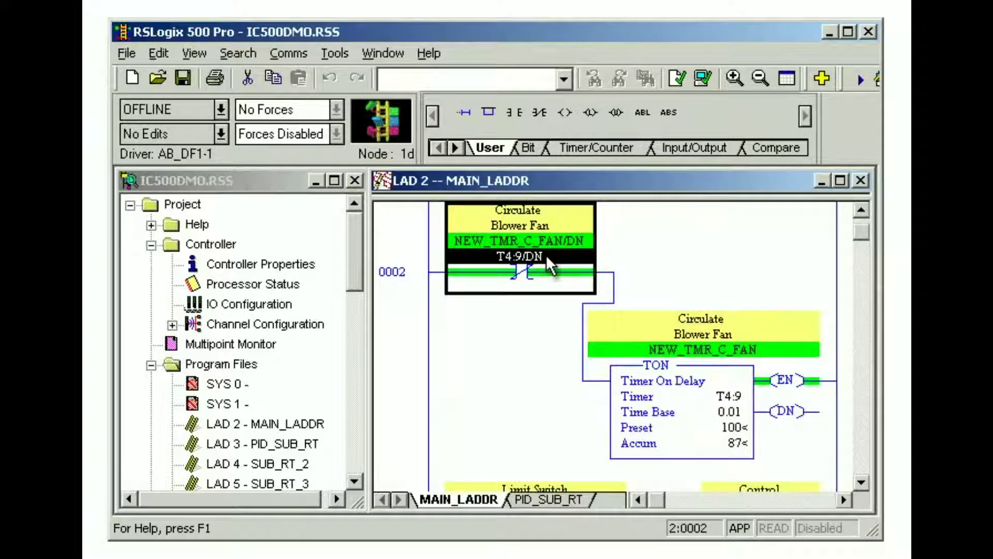
{"action": "right_click", "coordinate": [557, 250]}
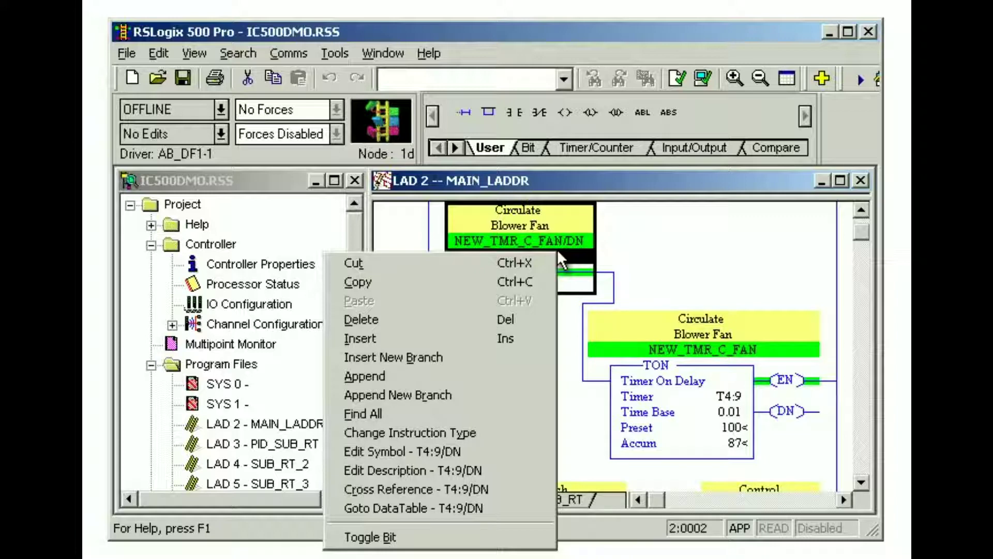
Dismiss the T4:9/DN options and scroll the ladder up and back down
{"action": "key", "text": "Escape"}
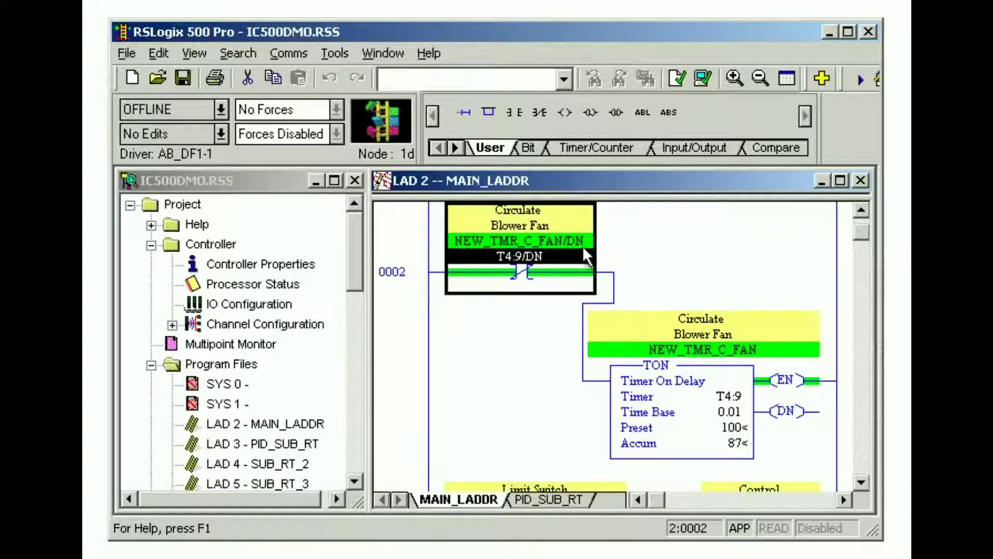
{"action": "left_click", "coordinate": [861, 210]}
{"action": "left_click", "coordinate": [862, 210]}
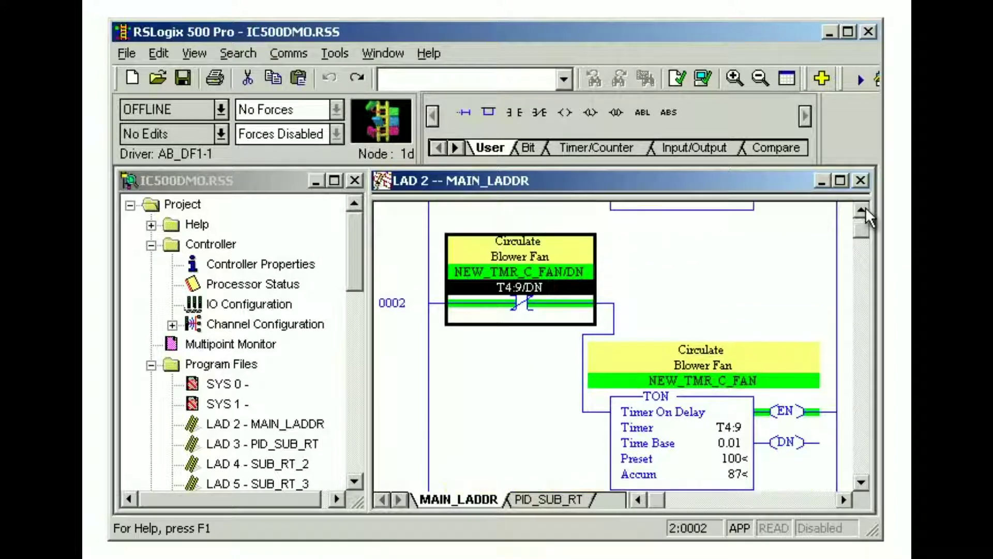
{"action": "left_click", "coordinate": [861, 210]}
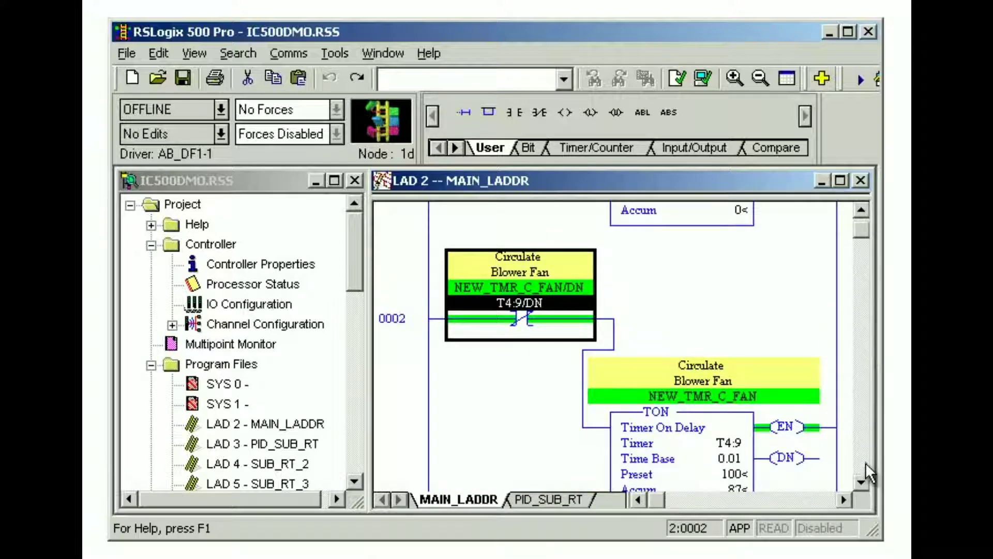
{"action": "left_click", "coordinate": [862, 481]}
{"action": "left_click", "coordinate": [861, 481]}
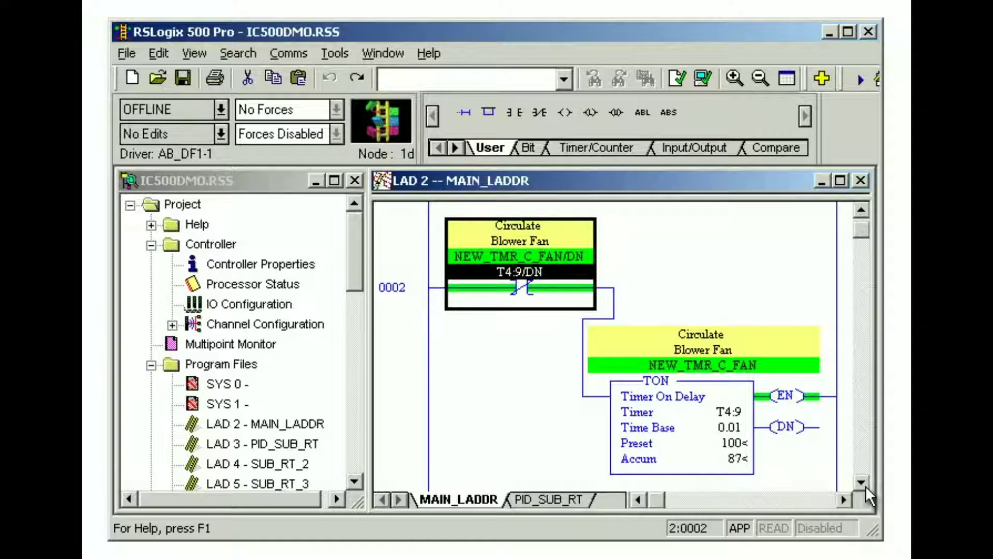
View the PID_SUB_RT ladder, return to MAIN_LADDR, and move focus to the project tree
{"action": "left_click", "coordinate": [583, 499]}
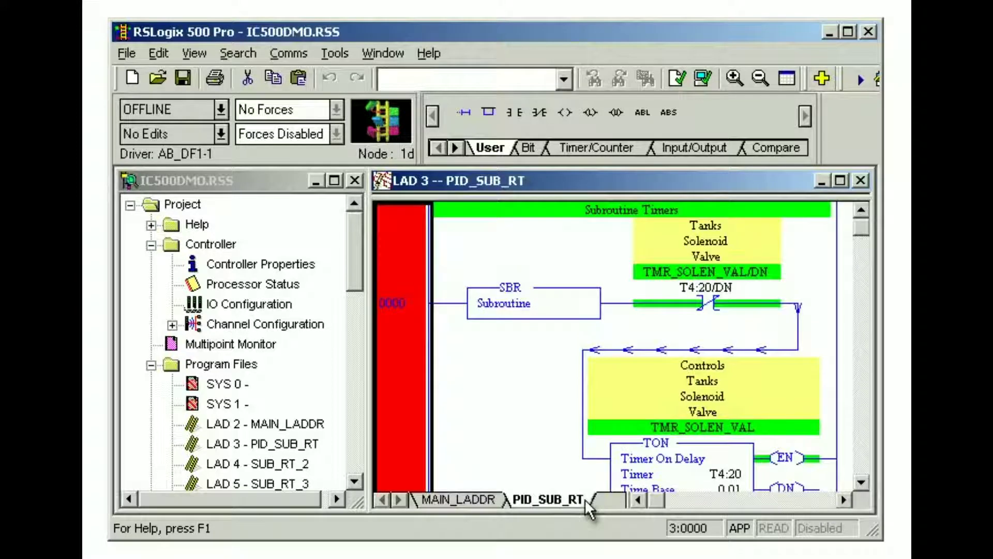
{"action": "left_click", "coordinate": [498, 498]}
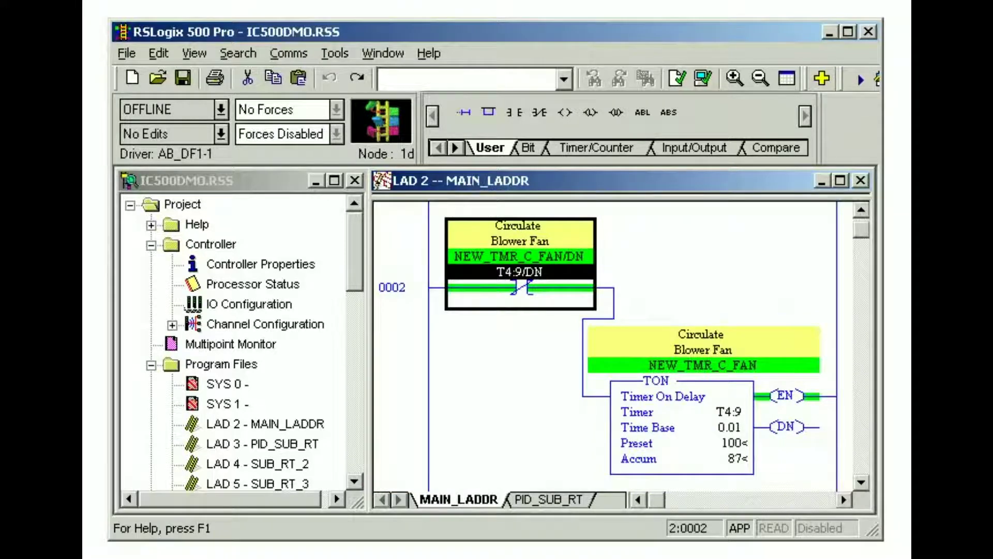
{"action": "key", "text": "ctrl+Tab"}
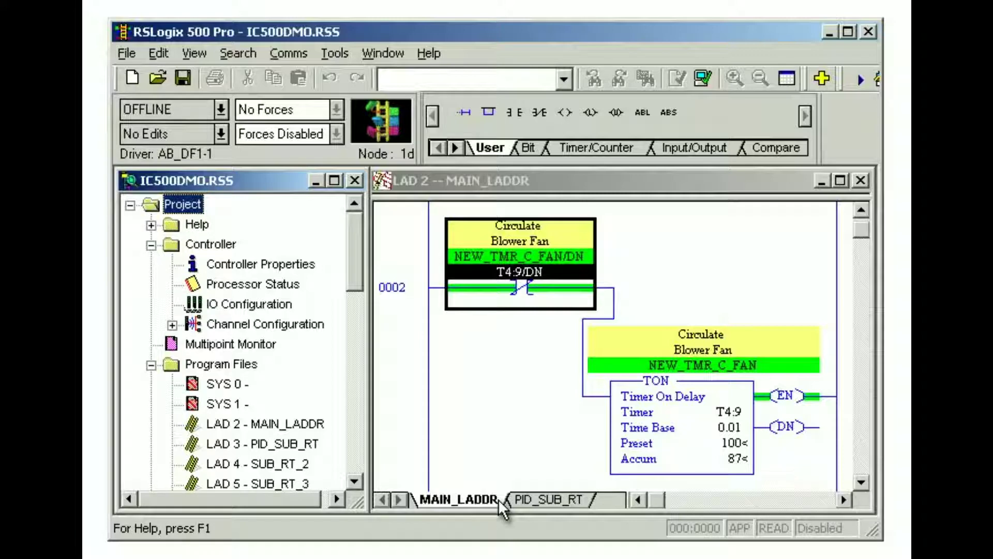
Expand Help and Data Files in the project tree, collapse Help, and show the Program Files options
{"action": "left_click", "coordinate": [151, 225]}
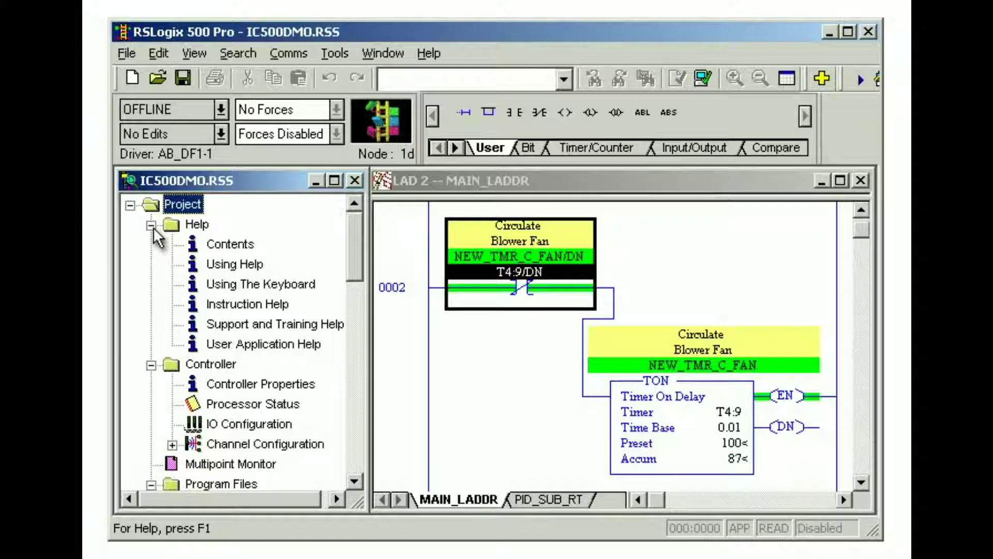
{"action": "left_click", "coordinate": [355, 365]}
{"action": "double_click", "coordinate": [237, 363]}
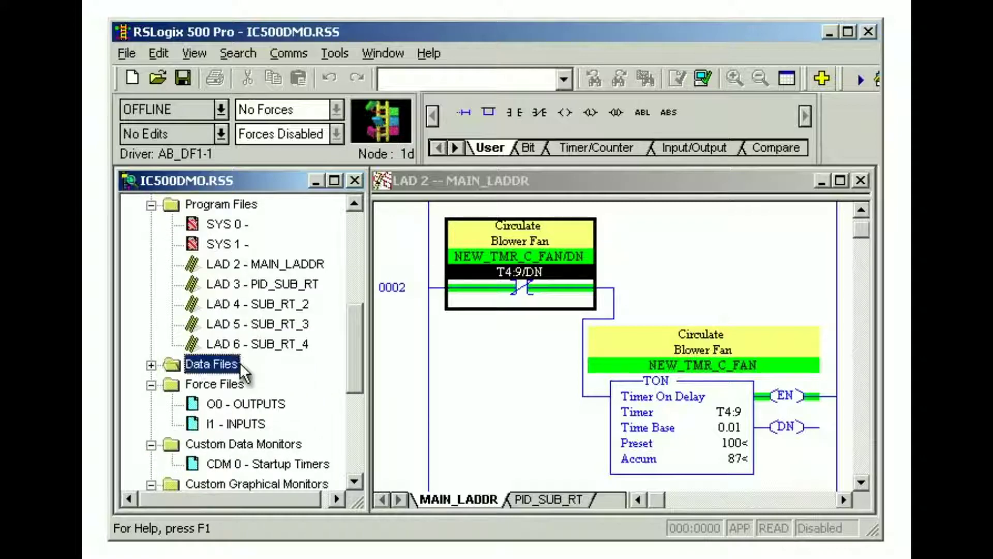
{"action": "left_click", "coordinate": [354, 223]}
{"action": "left_click", "coordinate": [355, 222]}
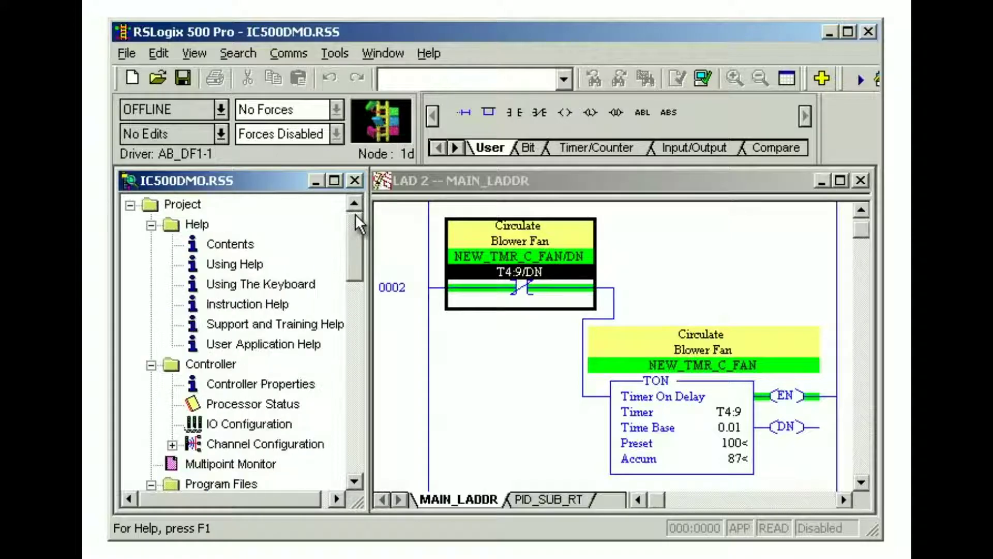
{"action": "left_click", "coordinate": [152, 226]}
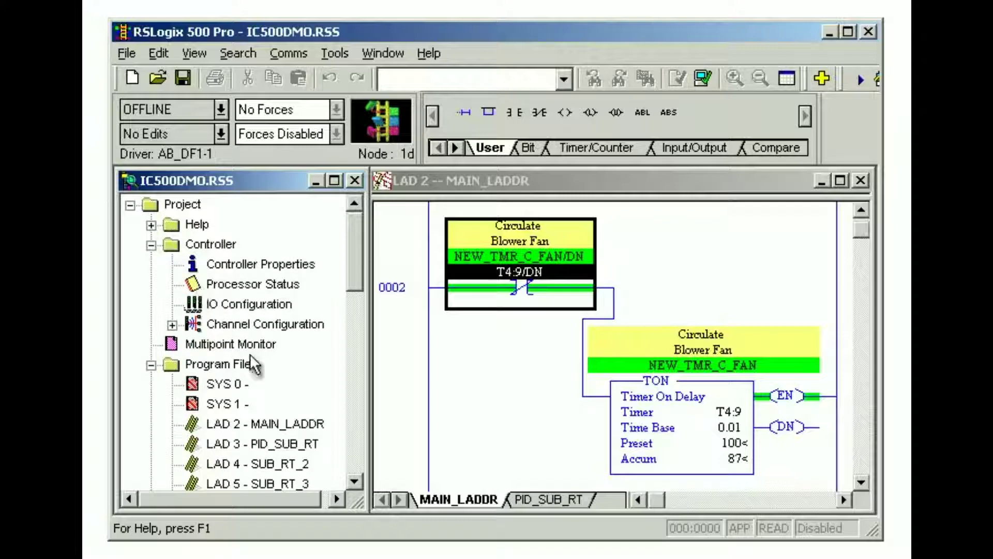
{"action": "right_click", "coordinate": [260, 366]}
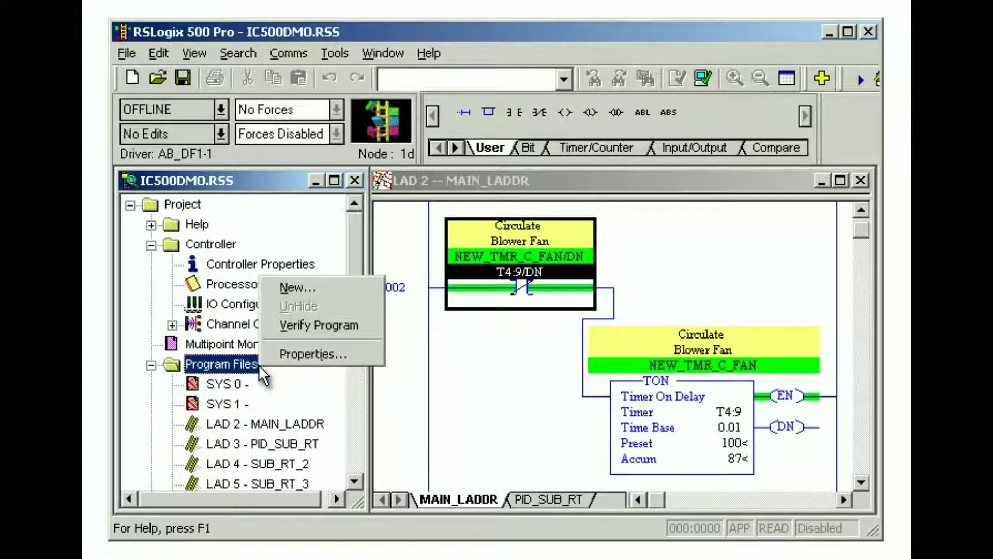
{"action": "left_click", "coordinate": [261, 369]}
{"action": "right_click", "coordinate": [329, 433]}
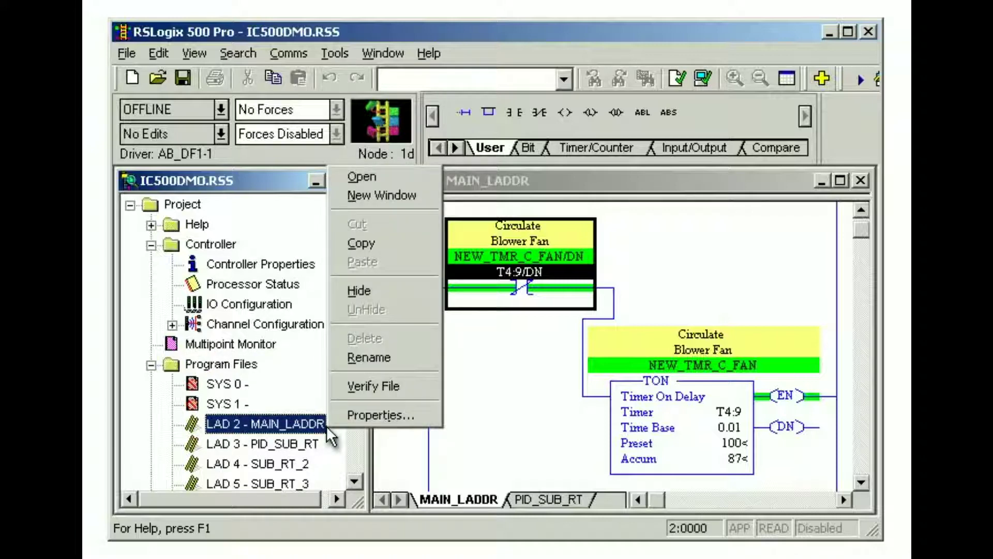
{"action": "key", "text": "Escape"}
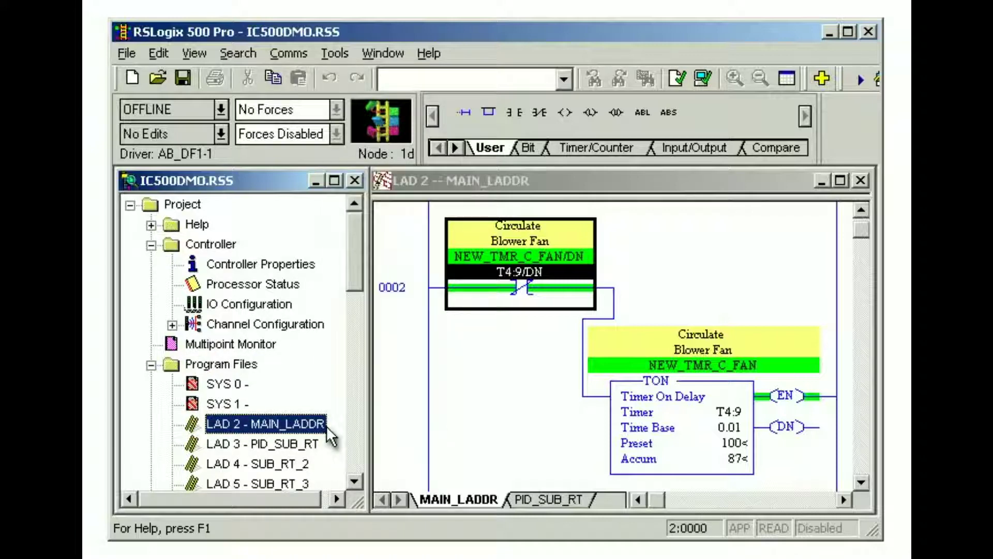
{"action": "left_click", "coordinate": [161, 53]}
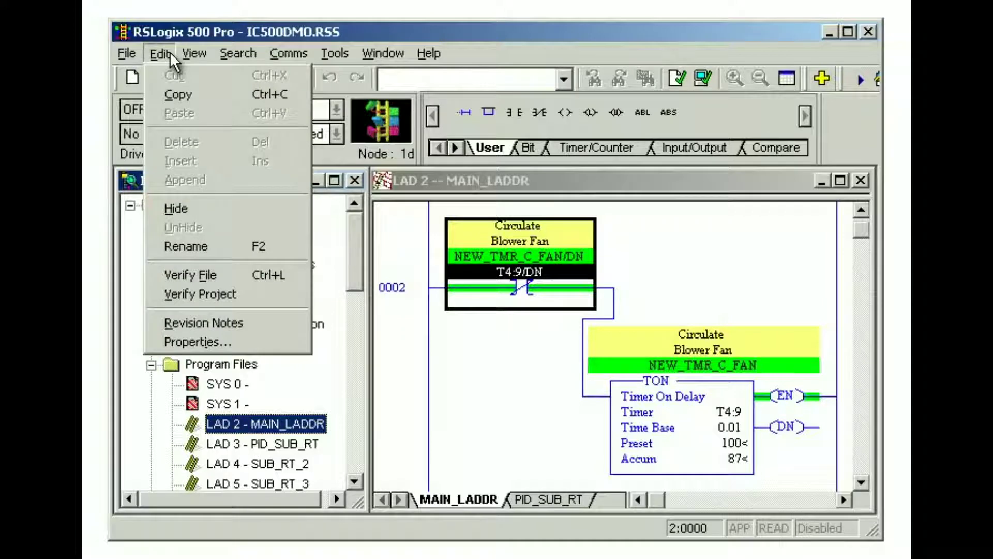
Glance at the Edit menu, Controller Properties and the Cross Reference report, closing each unchanged
{"action": "left_click", "coordinate": [170, 54]}
{"action": "double_click", "coordinate": [314, 264]}
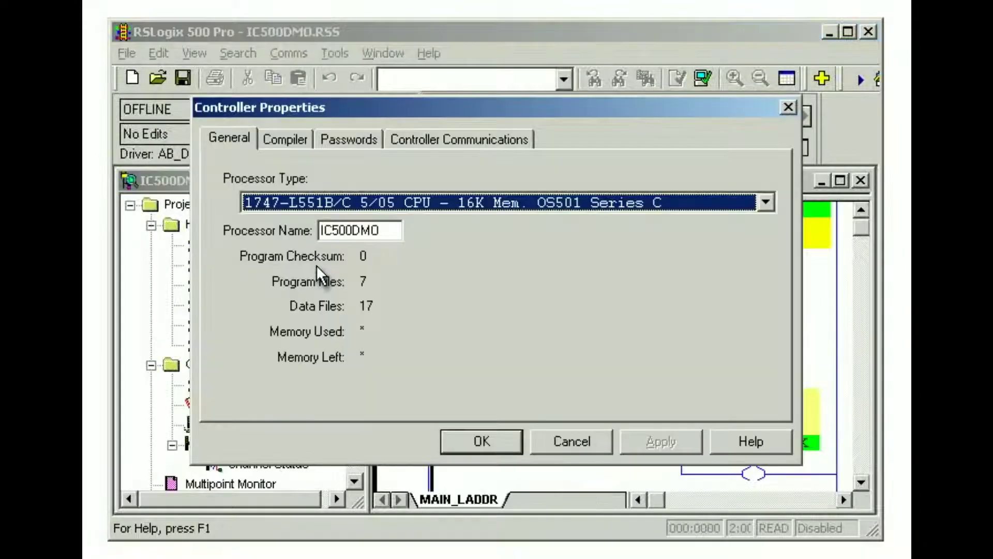
{"action": "left_click", "coordinate": [595, 447]}
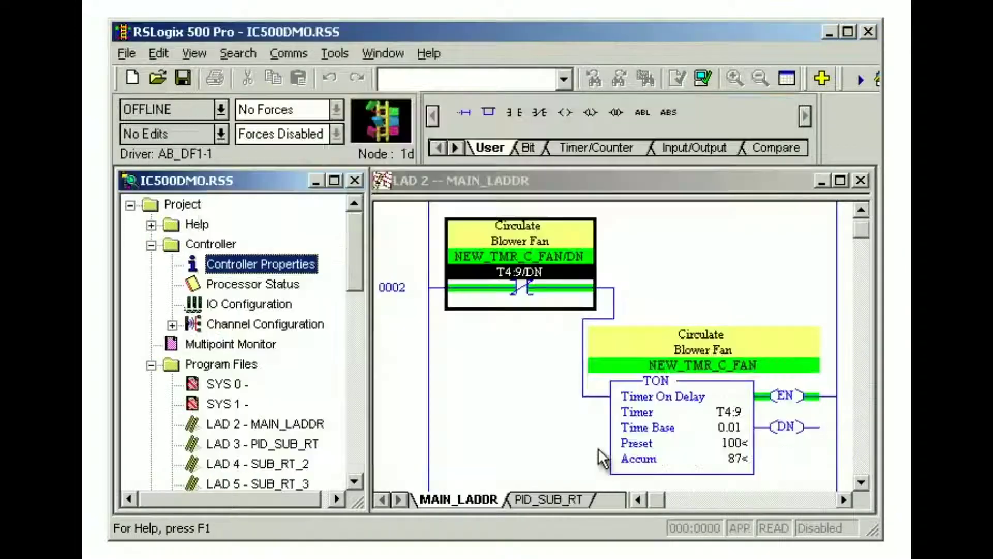
{"action": "left_click", "coordinate": [355, 364]}
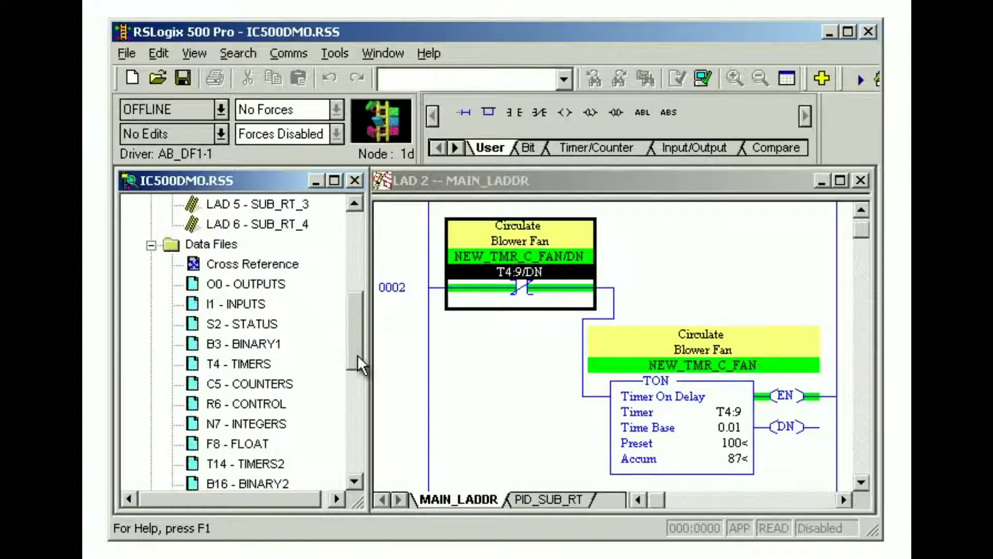
{"action": "double_click", "coordinate": [300, 265]}
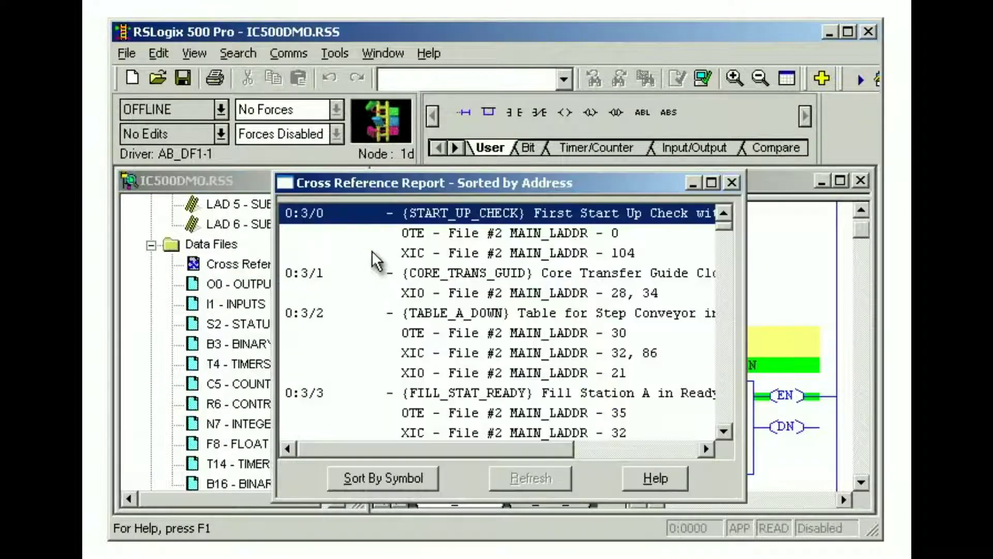
{"action": "left_click", "coordinate": [732, 183]}
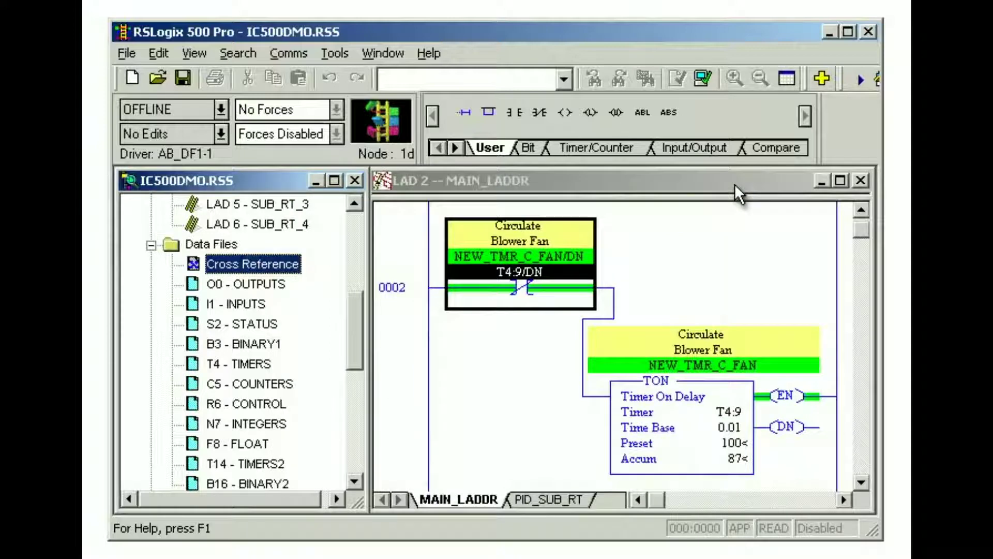
Open the SUB_RT_2 ladder, close the project, and expand Controller in the reopened IC500DMO.RSS
{"action": "left_click", "coordinate": [354, 222]}
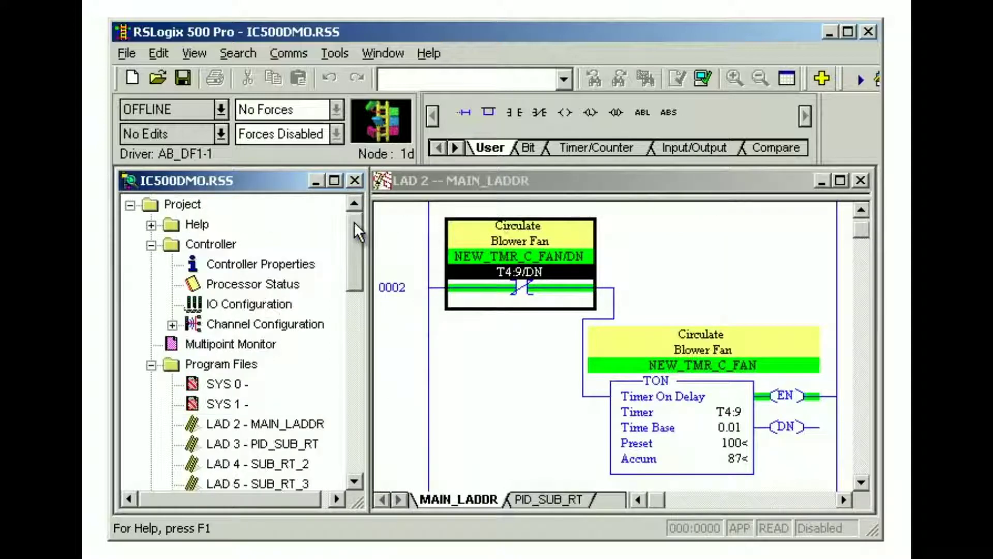
{"action": "double_click", "coordinate": [311, 462]}
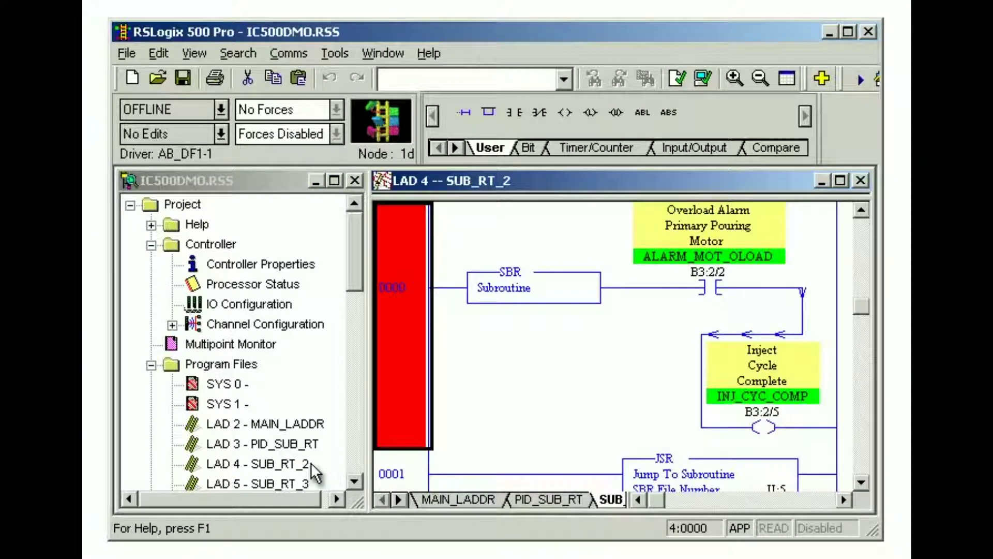
{"action": "left_click", "coordinate": [354, 180]}
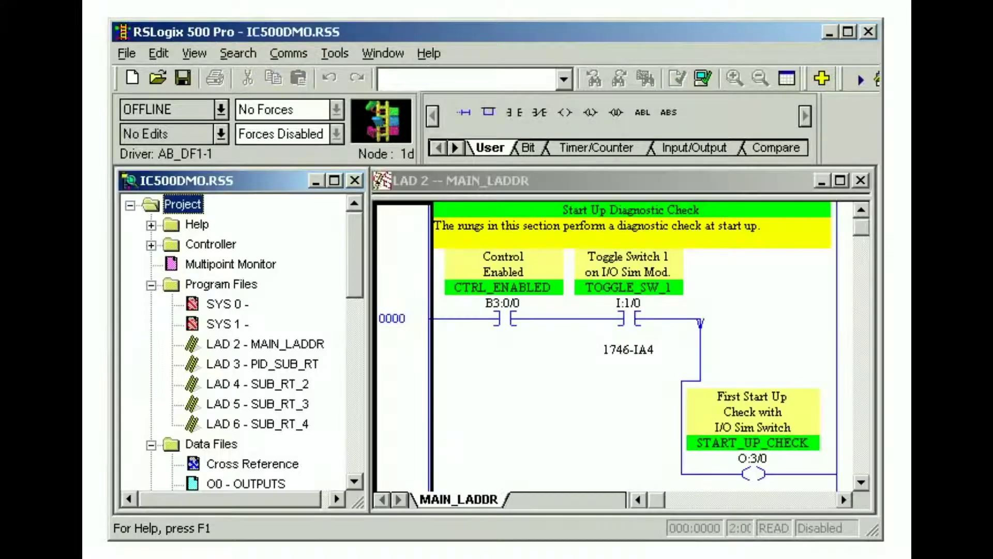
{"action": "double_click", "coordinate": [210, 244]}
Expand Help and review the Contents, Using Help and Keyboard help topics, closing each
{"action": "left_click", "coordinate": [150, 225]}
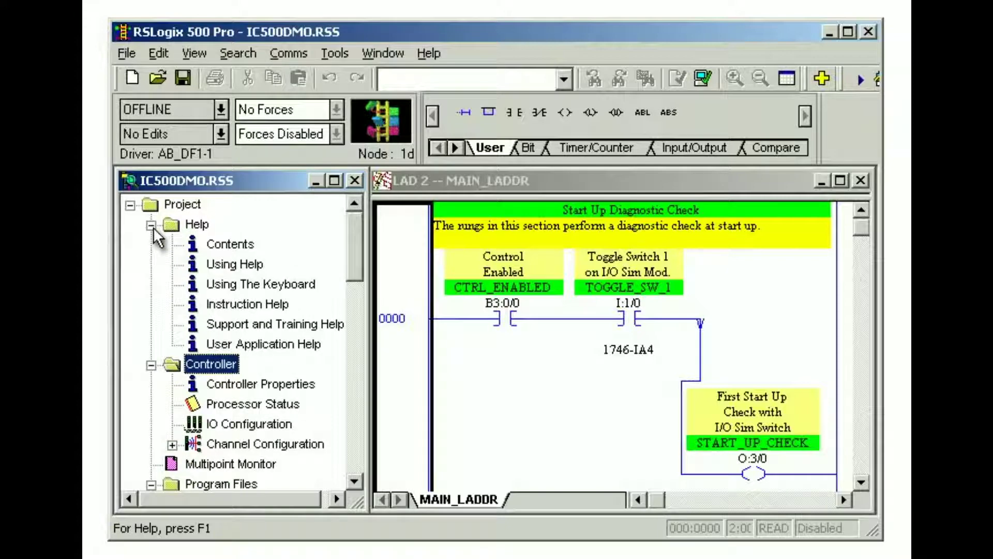
{"action": "double_click", "coordinate": [254, 244]}
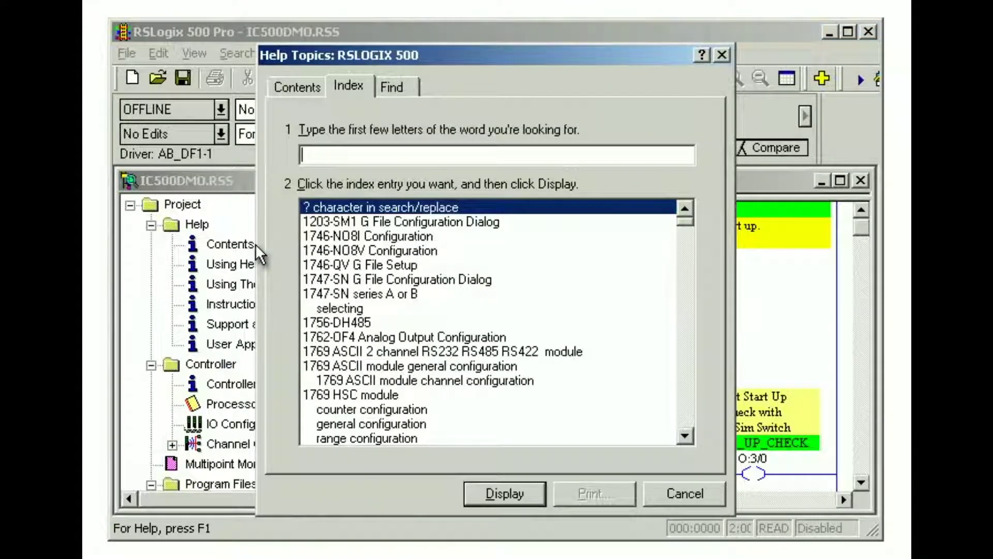
{"action": "key", "text": "Escape"}
{"action": "double_click", "coordinate": [264, 264]}
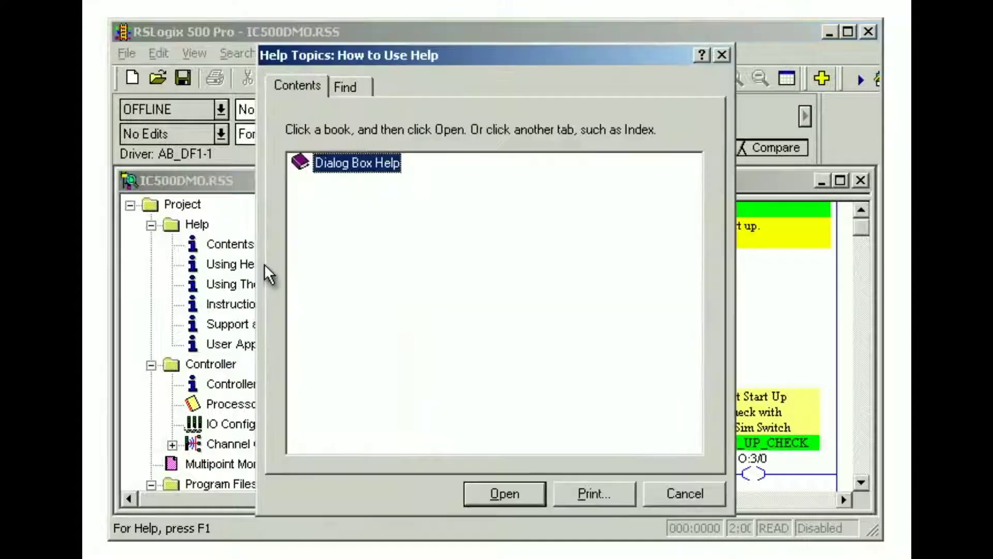
{"action": "key", "text": "Escape"}
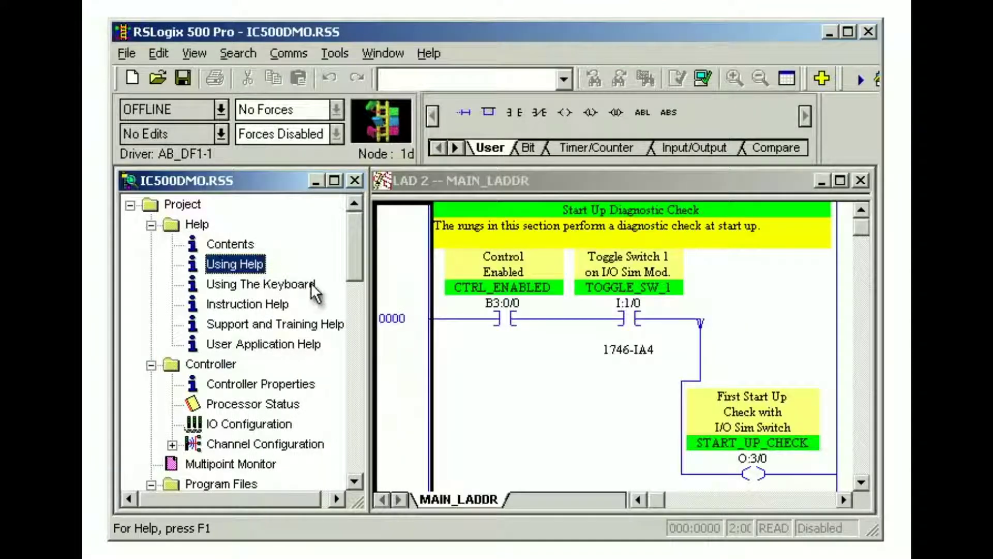
{"action": "double_click", "coordinate": [310, 284]}
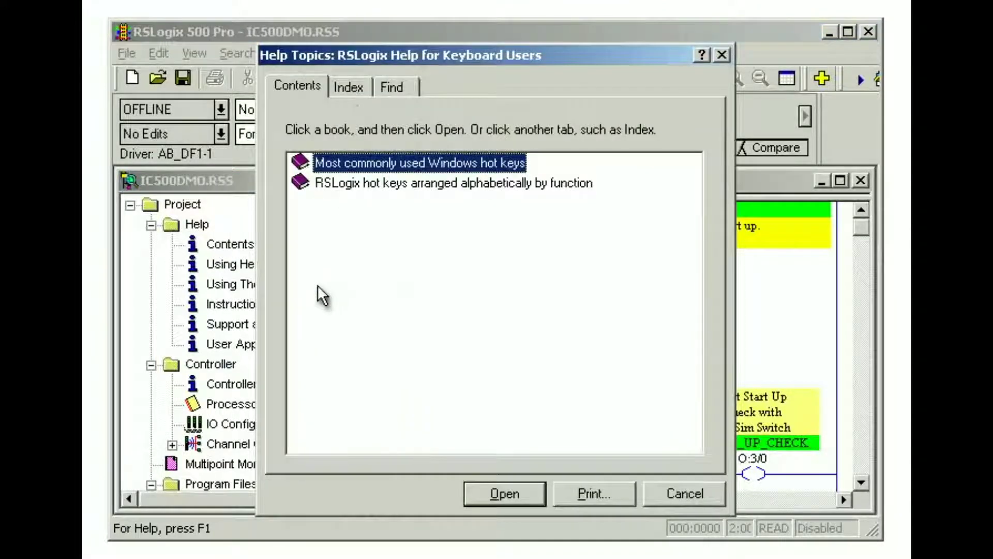
{"action": "key", "text": "Escape"}
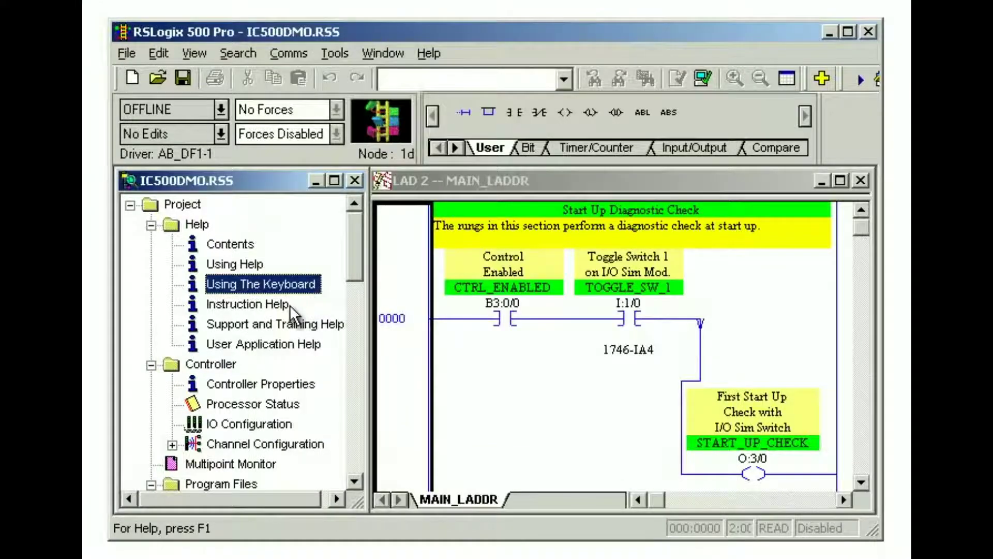
Review Instruction Set, Support and Training and User Application help, then open Controller Properties
{"action": "double_click", "coordinate": [290, 305]}
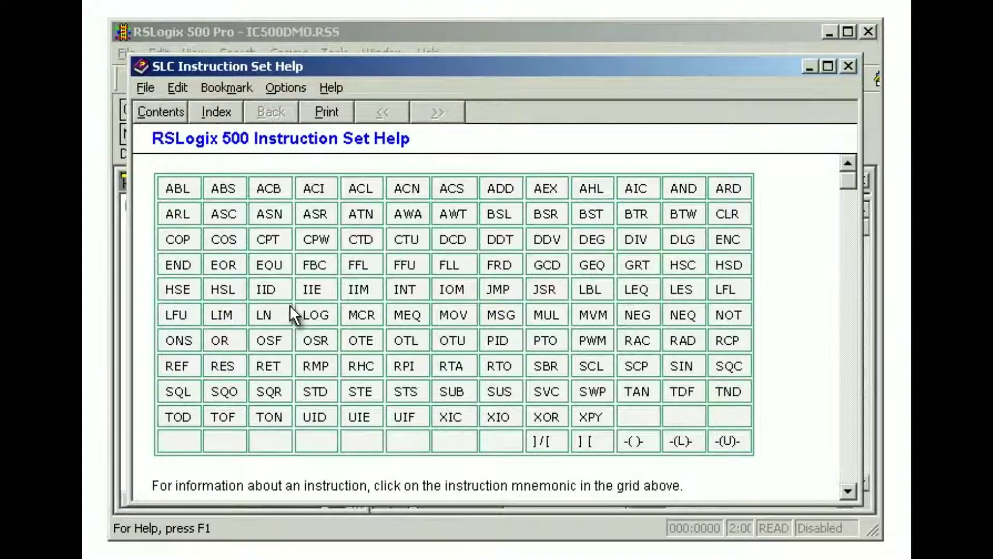
{"action": "key", "text": "Escape"}
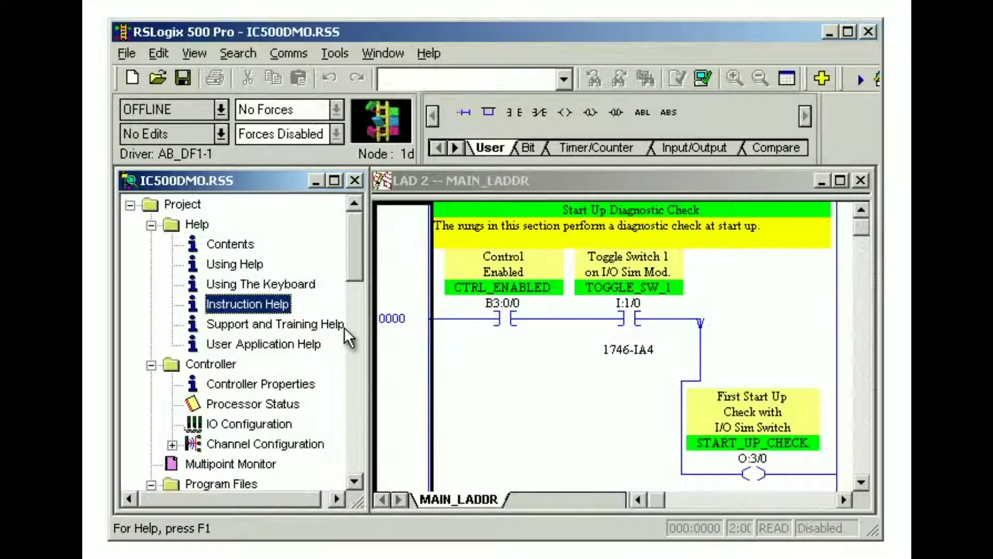
{"action": "double_click", "coordinate": [340, 324]}
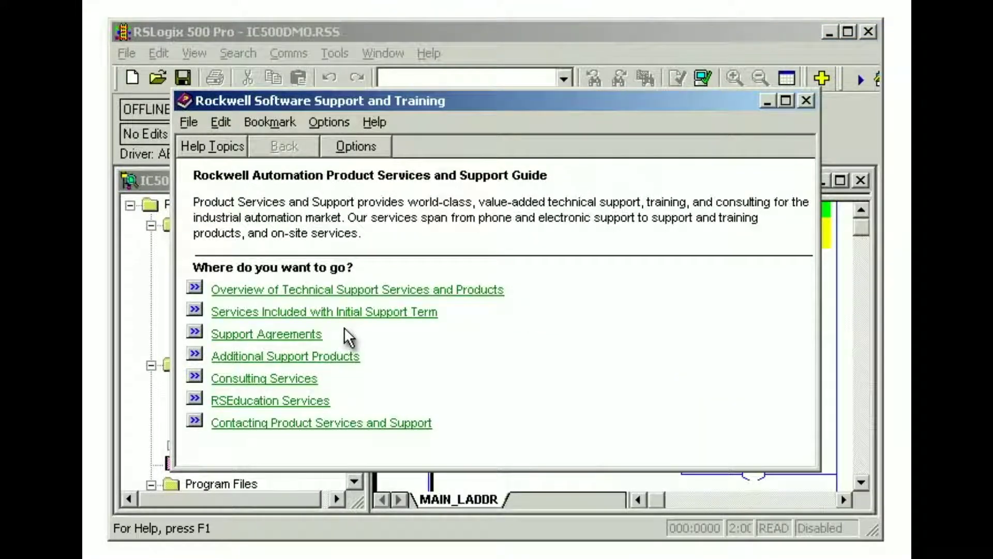
{"action": "key", "text": "Escape"}
{"action": "double_click", "coordinate": [323, 344]}
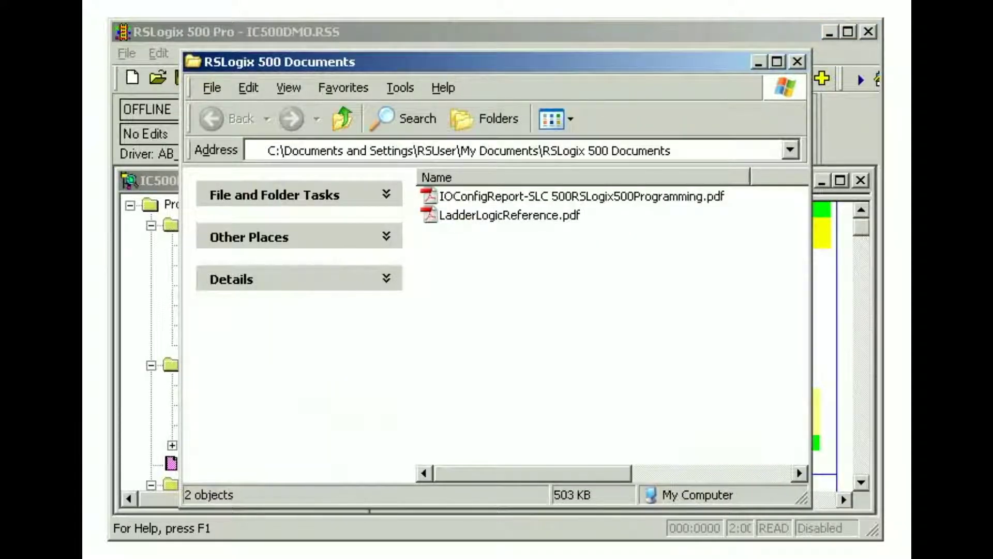
{"action": "key", "text": "alt+F4"}
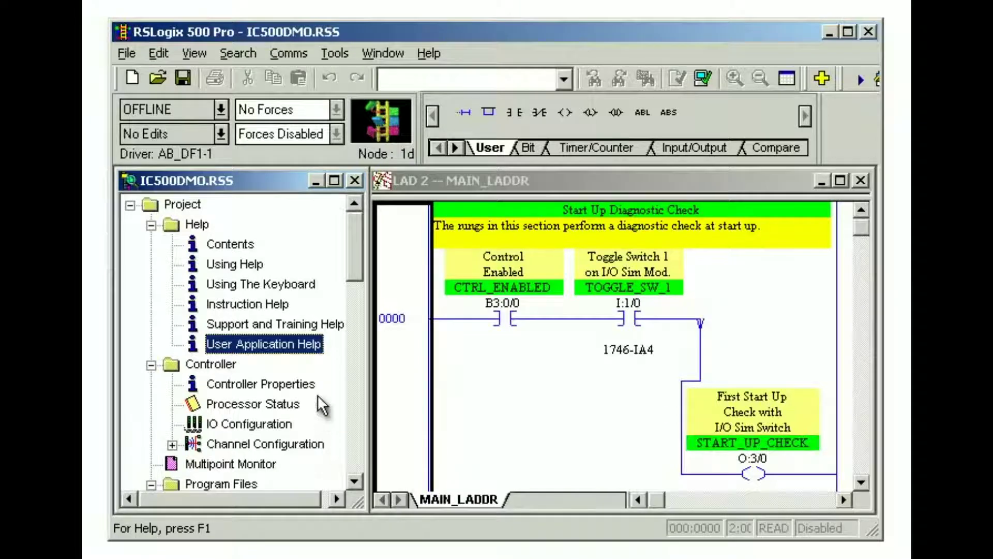
{"action": "double_click", "coordinate": [310, 384]}
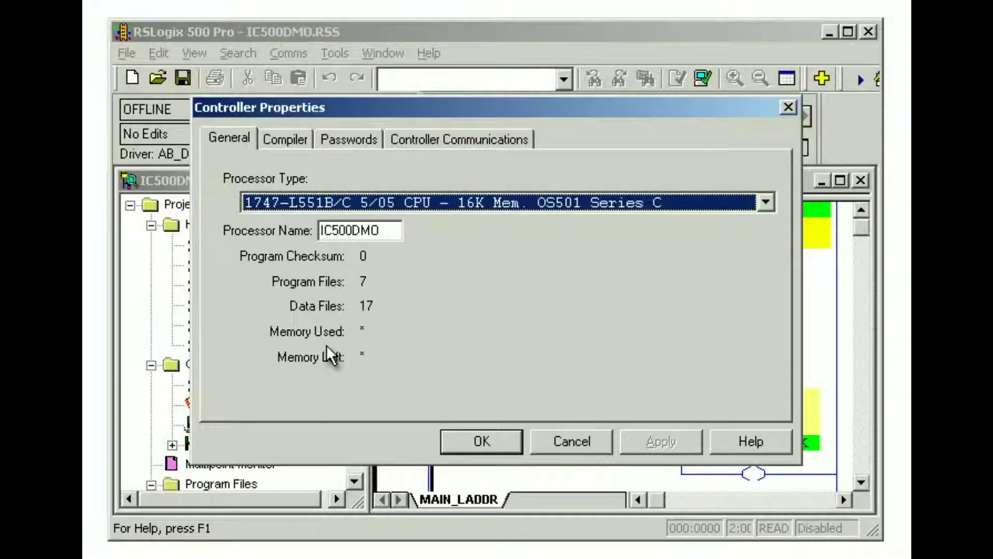
{"action": "left_click", "coordinate": [379, 146]}
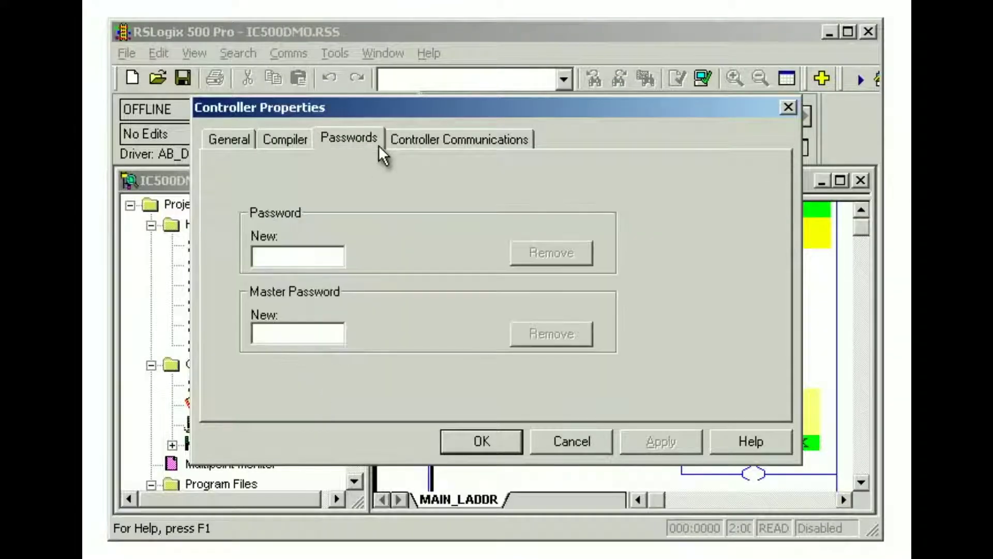
{"action": "left_click", "coordinate": [529, 146]}
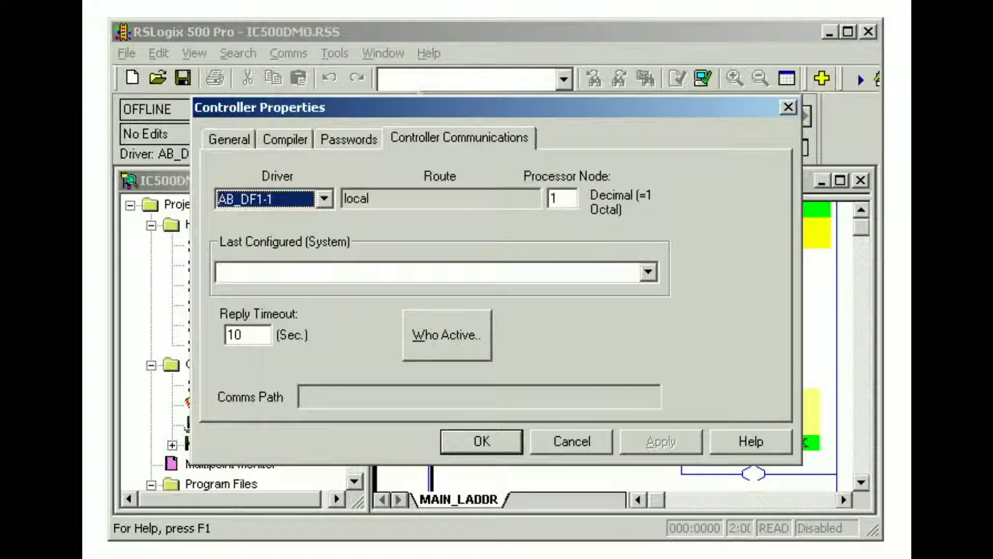
{"action": "key", "text": "Return"}
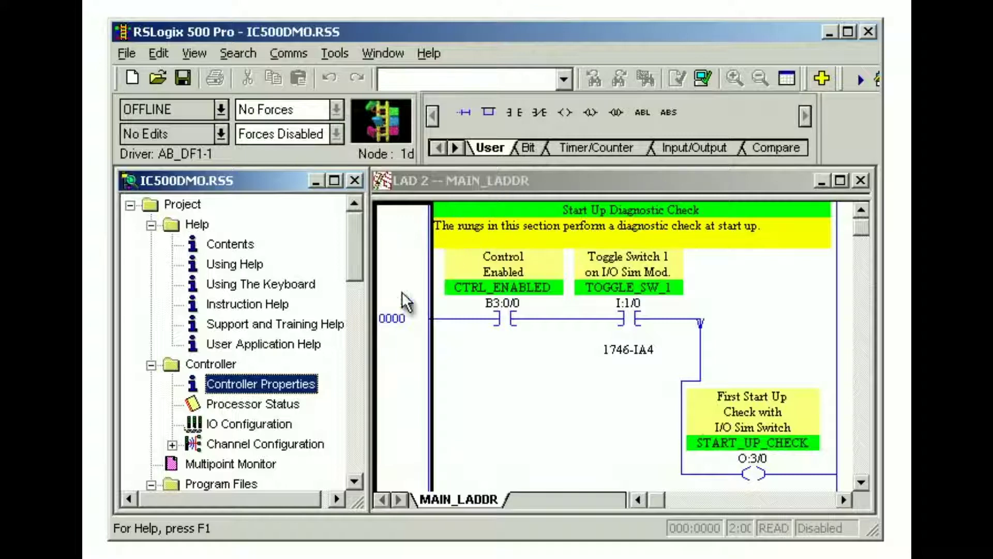
{"action": "left_click", "coordinate": [302, 407]}
{"action": "double_click", "coordinate": [302, 407]}
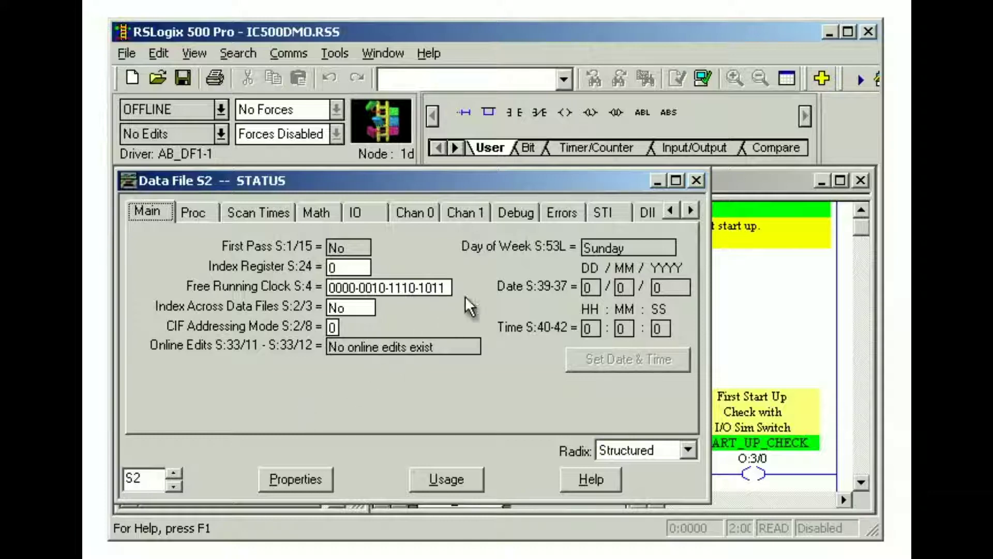
{"action": "left_click", "coordinate": [581, 217]}
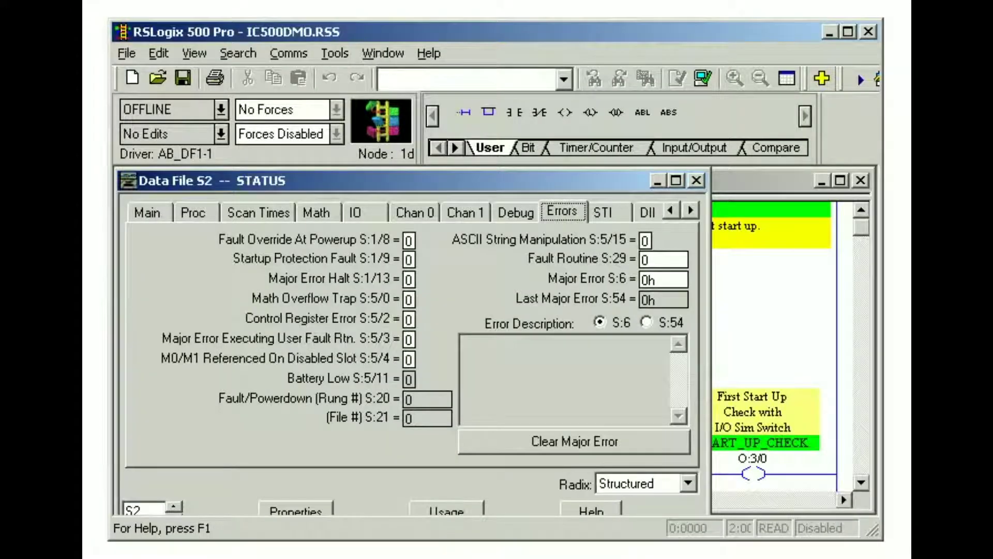
{"action": "key", "text": "Escape"}
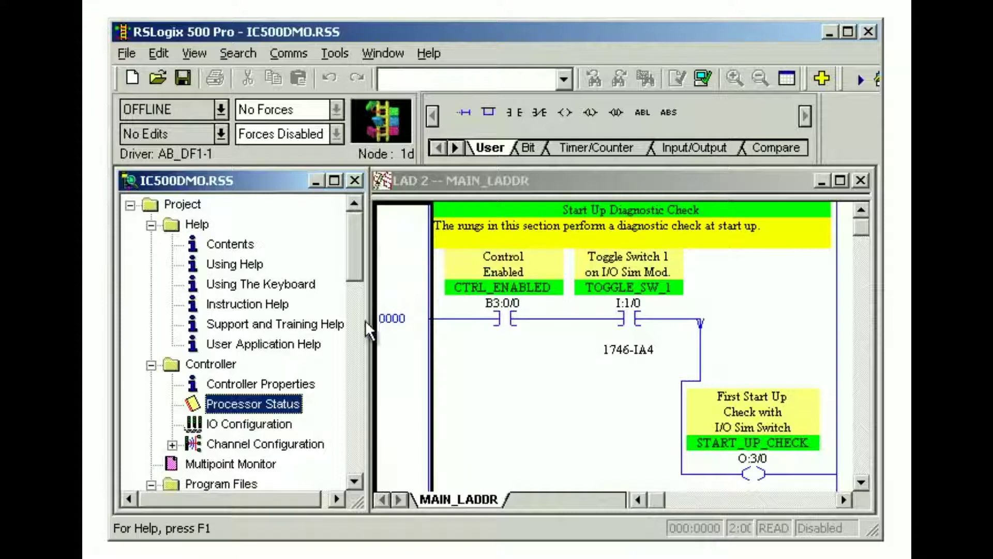
Check the rack's I/O configuration and power supply loading, then open Channel Configuration
{"action": "double_click", "coordinate": [294, 424]}
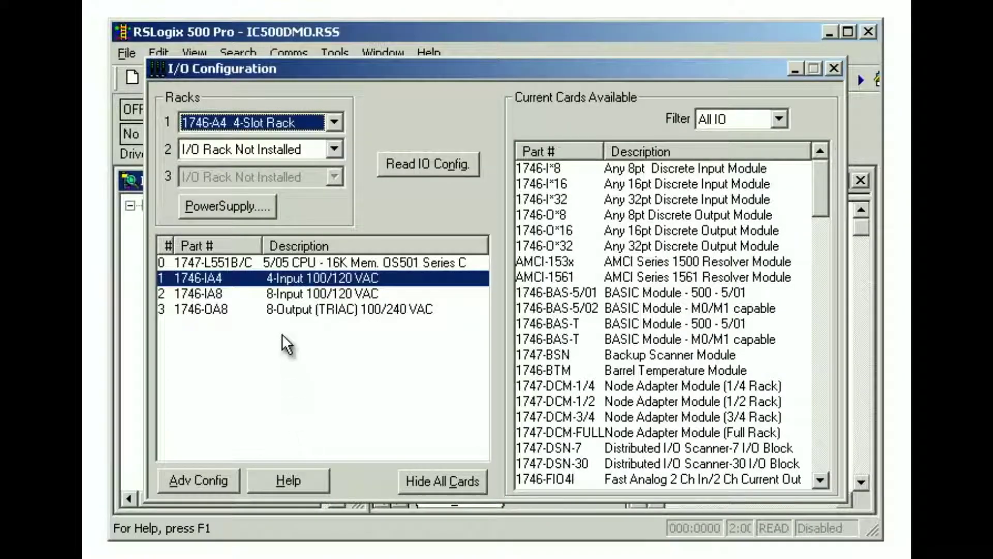
{"action": "left_click", "coordinate": [265, 205]}
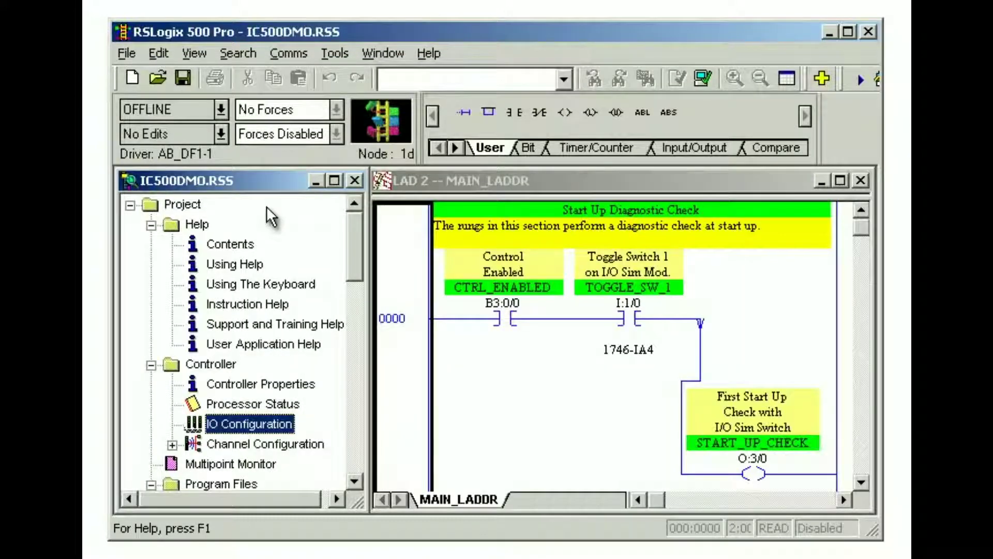
{"action": "double_click", "coordinate": [325, 443]}
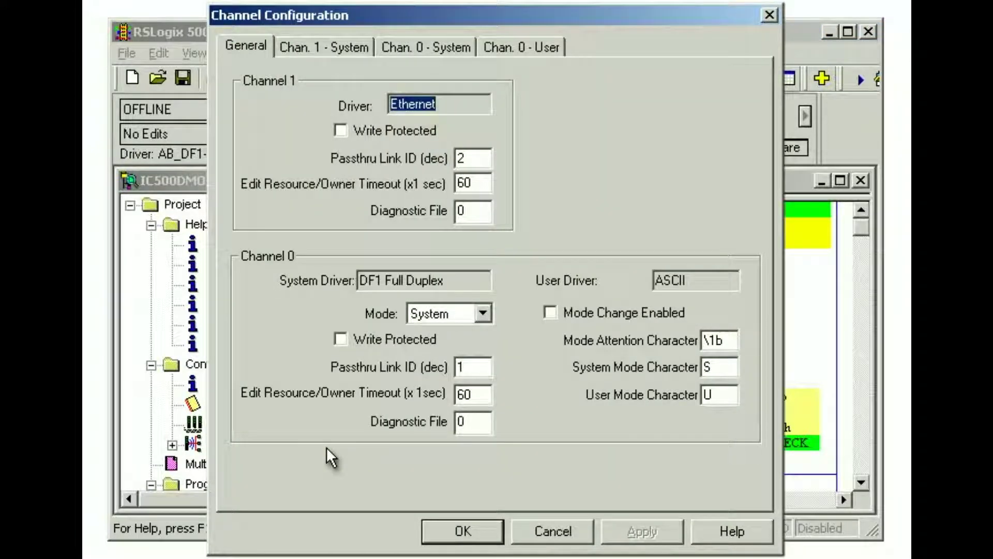
Review Channel 1 and Channel 0 DF1 settings (19200 baud, no parity, CRC), then close the dialog
{"action": "left_click", "coordinate": [324, 50]}
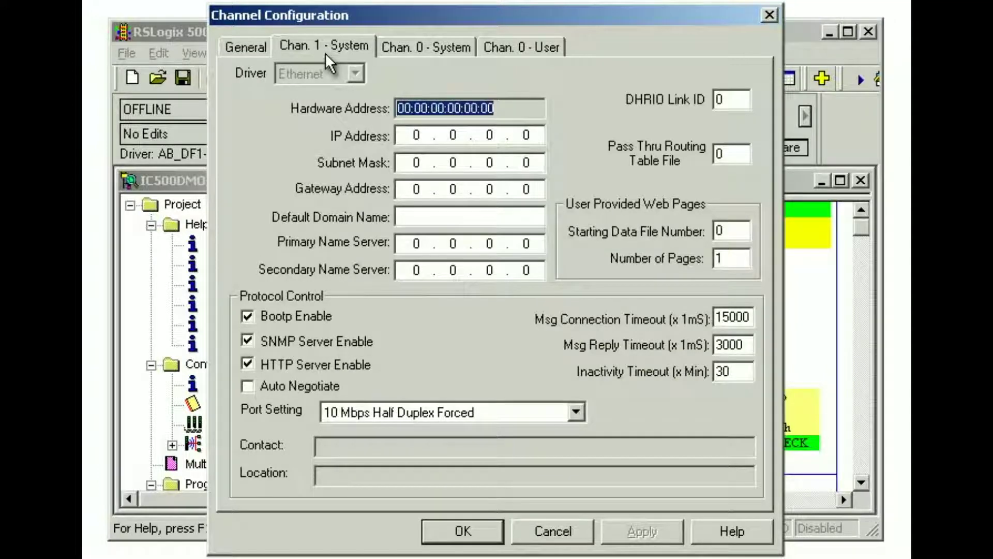
{"action": "left_click", "coordinate": [427, 49]}
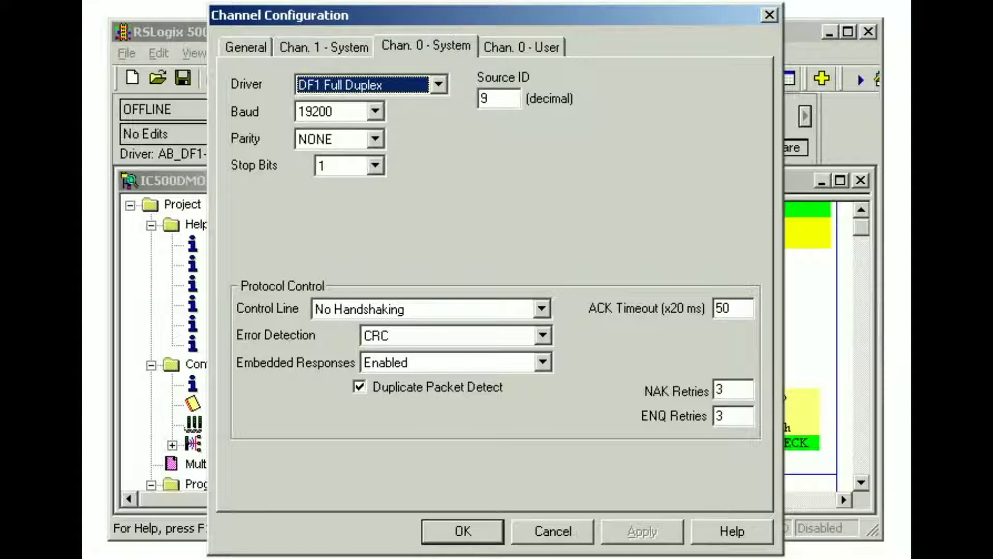
{"action": "key", "text": "Escape"}
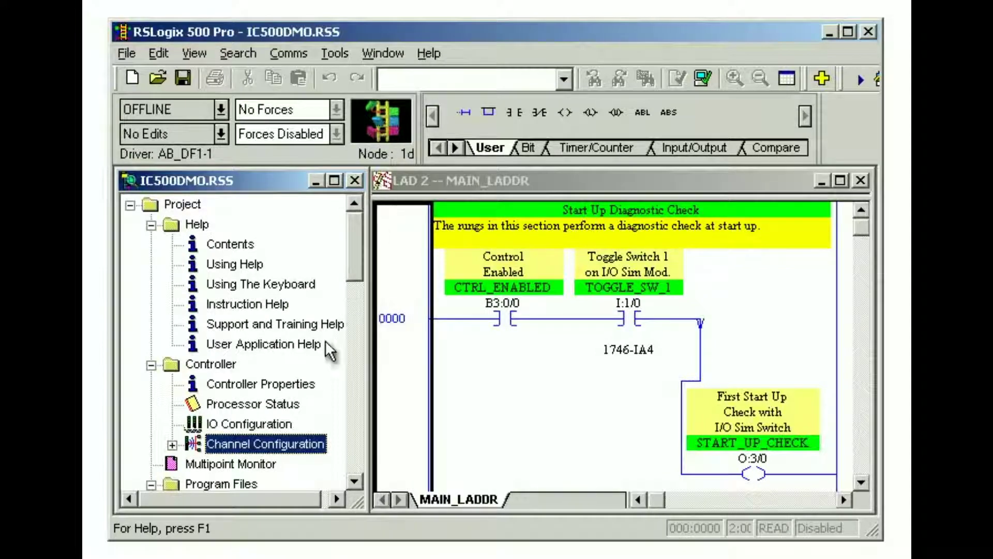
{"action": "double_click", "coordinate": [278, 461]}
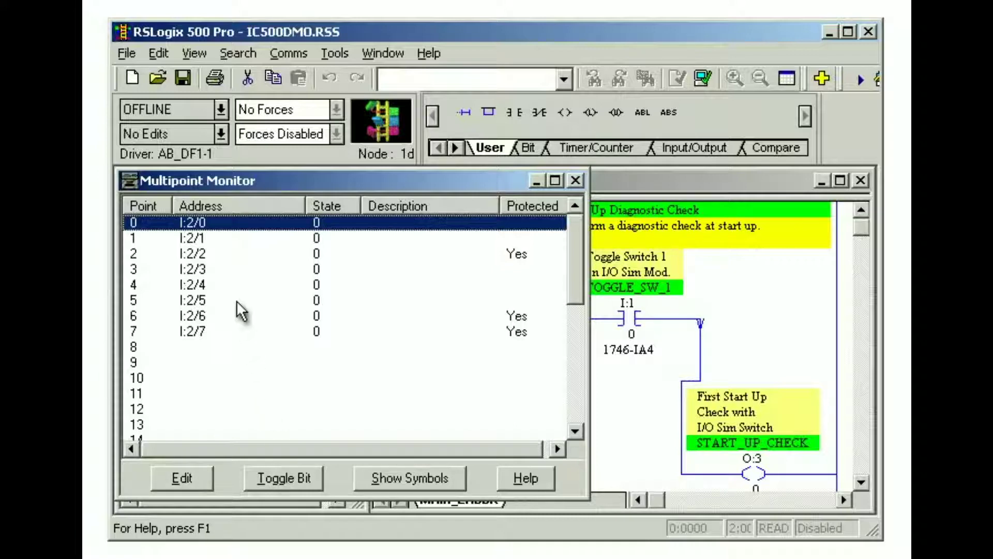
{"action": "right_click", "coordinate": [214, 223]}
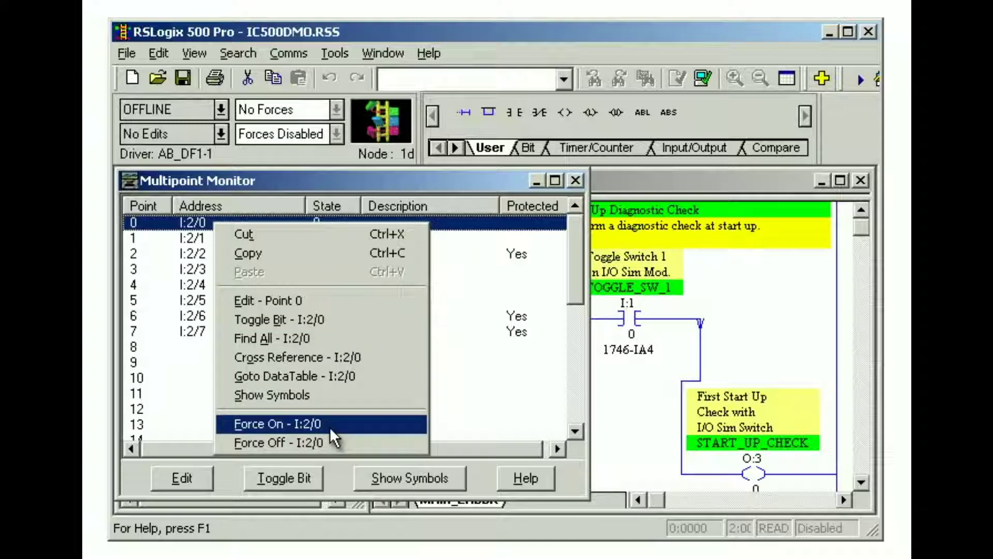
{"action": "left_click", "coordinate": [419, 444]}
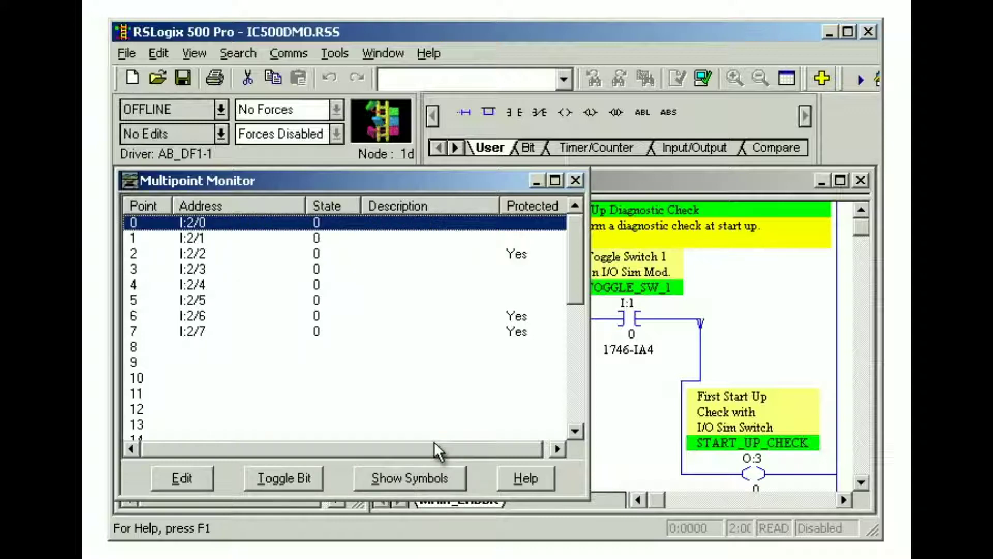
{"action": "left_click", "coordinate": [197, 483]}
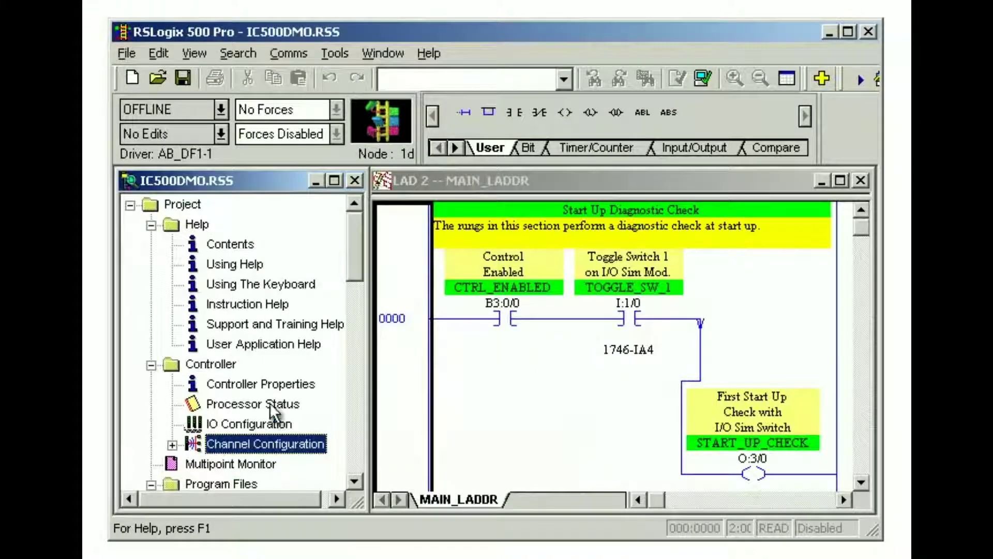
{"action": "left_click", "coordinate": [358, 305]}
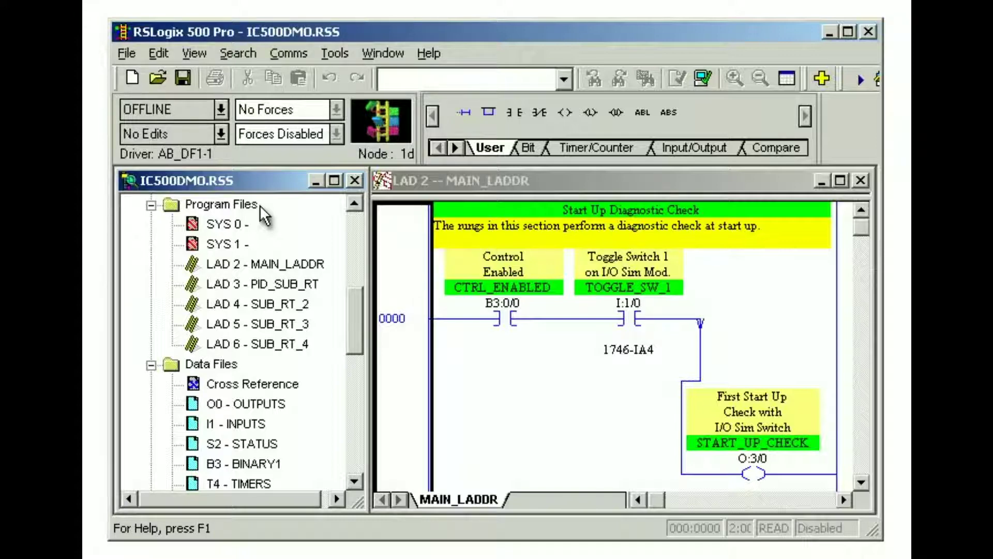
{"action": "right_click", "coordinate": [258, 203]}
{"action": "left_click", "coordinate": [275, 195]}
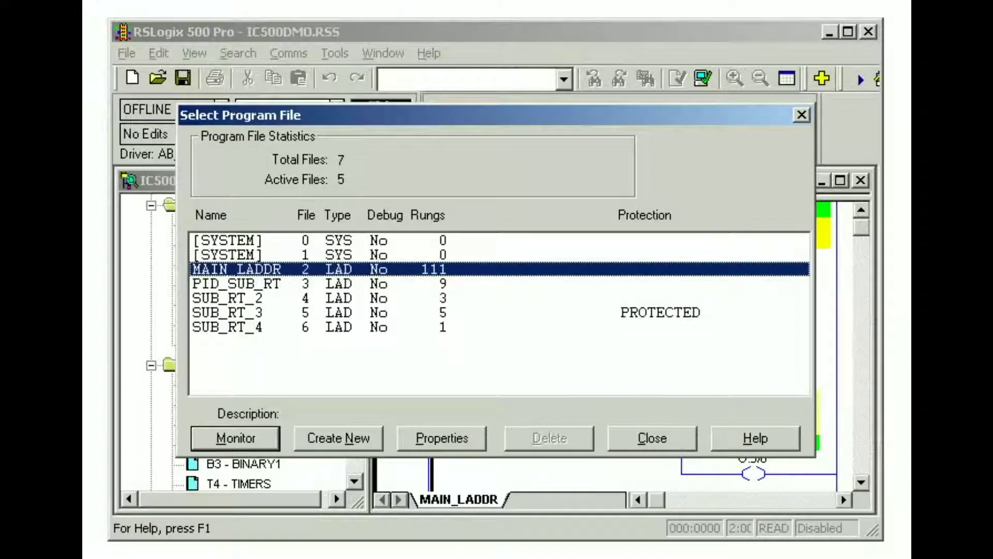
{"action": "key", "text": "Return"}
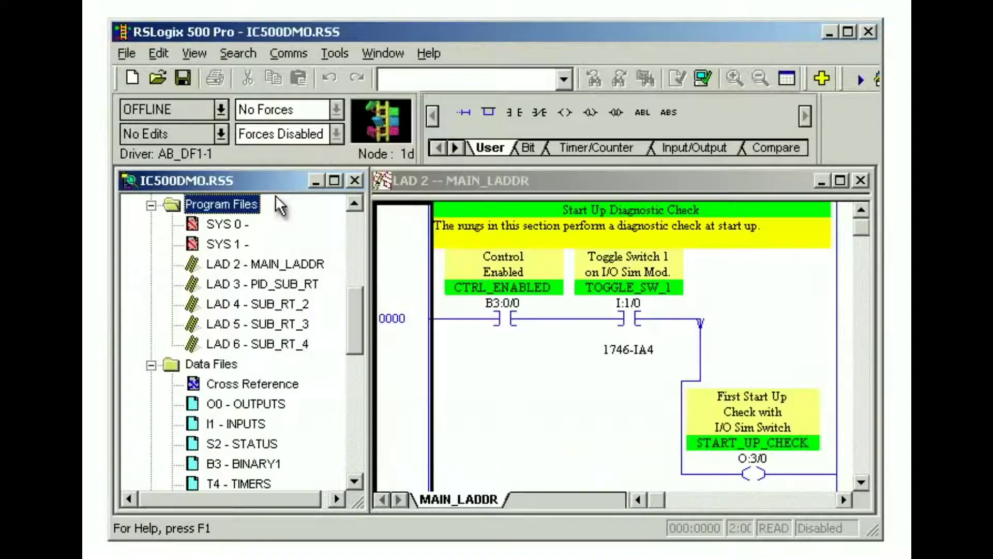
Set O:3/3 (FILL_STAT_READY) to 1 in O0 - OUTPUTS, check its usage, and close the file
{"action": "left_click", "coordinate": [354, 366]}
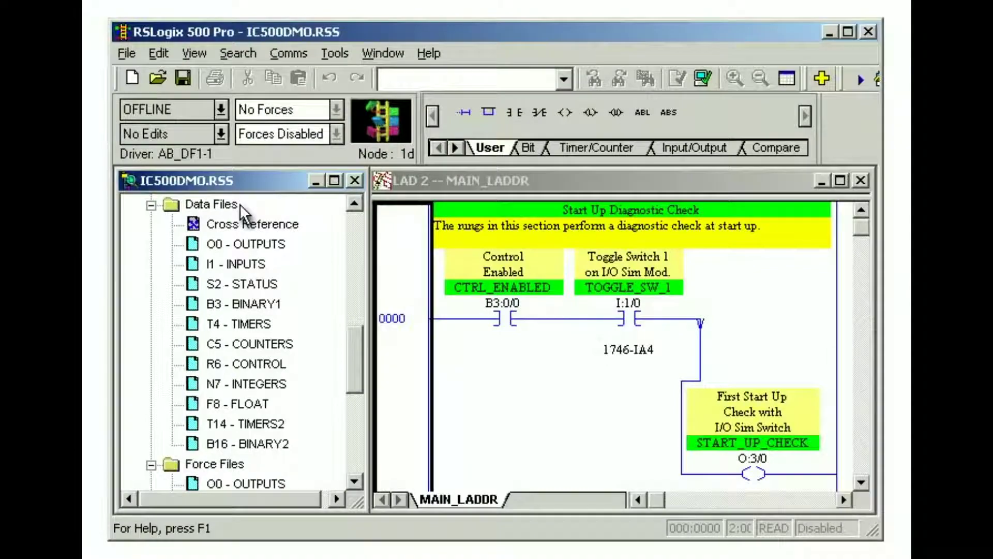
{"action": "double_click", "coordinate": [287, 244]}
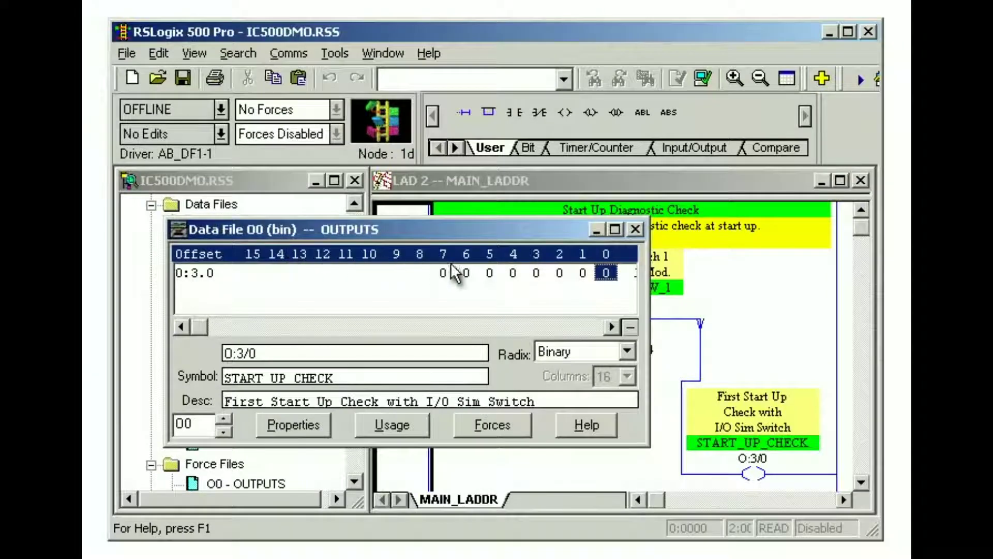
{"action": "left_click", "coordinate": [540, 275]}
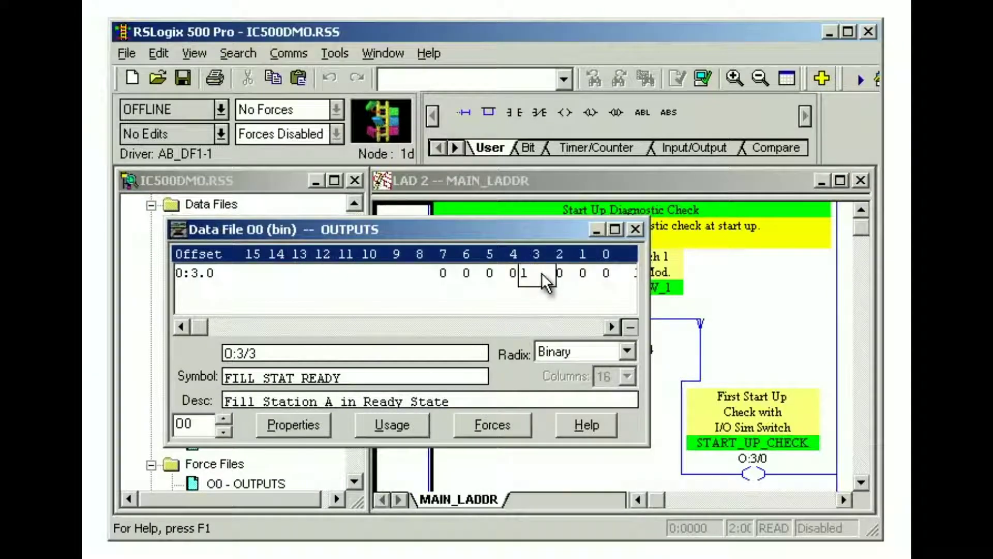
{"action": "type", "text": "1"}
{"action": "key", "text": "Return"}
{"action": "left_click", "coordinate": [413, 432]}
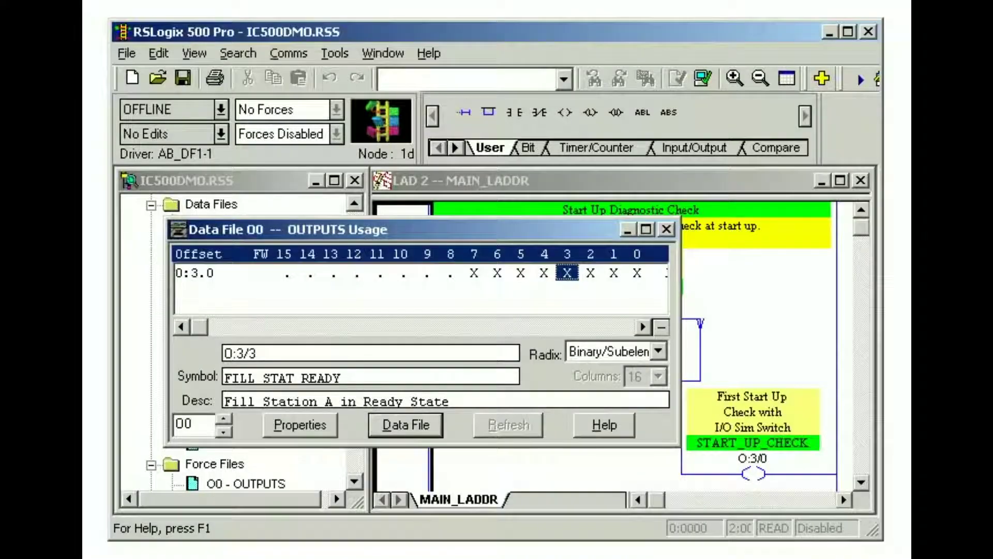
{"action": "key", "text": "Escape"}
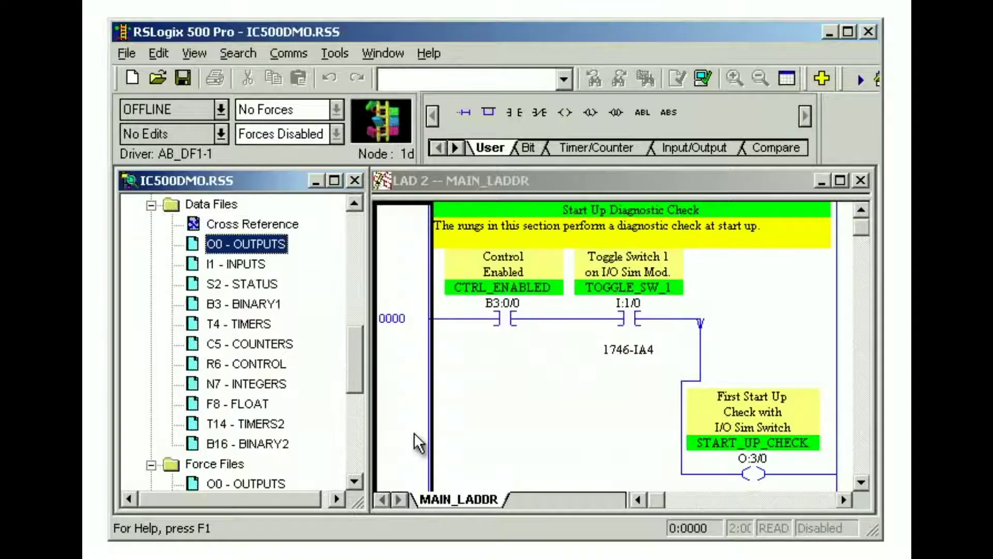
Force I:2/3 (FL_STAT_RET) to 1 in the INPUTS force table, close it, and open CDM 0 - Startup Timers
{"action": "left_click", "coordinate": [358, 433]}
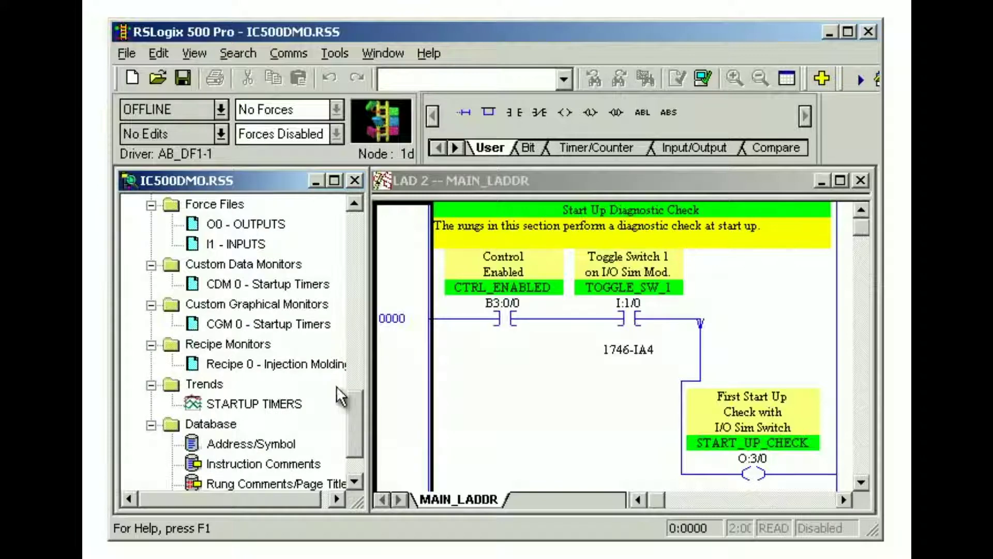
{"action": "double_click", "coordinate": [266, 246]}
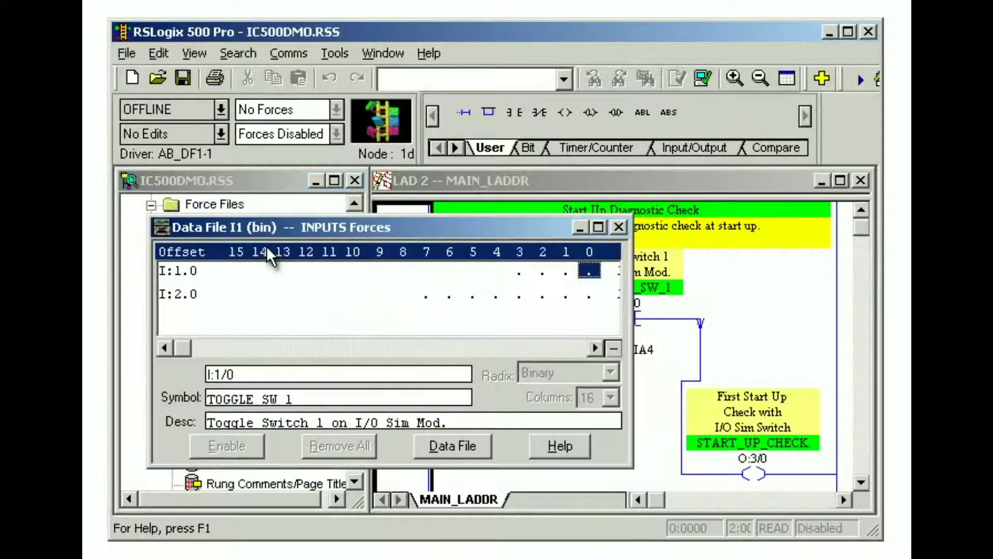
{"action": "left_click", "coordinate": [521, 297]}
{"action": "left_click", "coordinate": [520, 296]}
{"action": "type", "text": "1"}
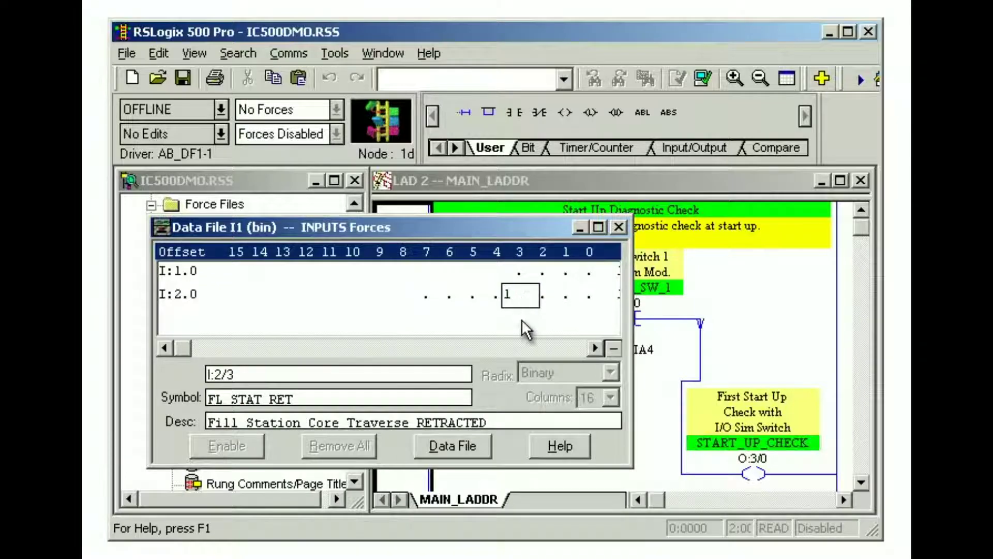
{"action": "key", "text": "Return"}
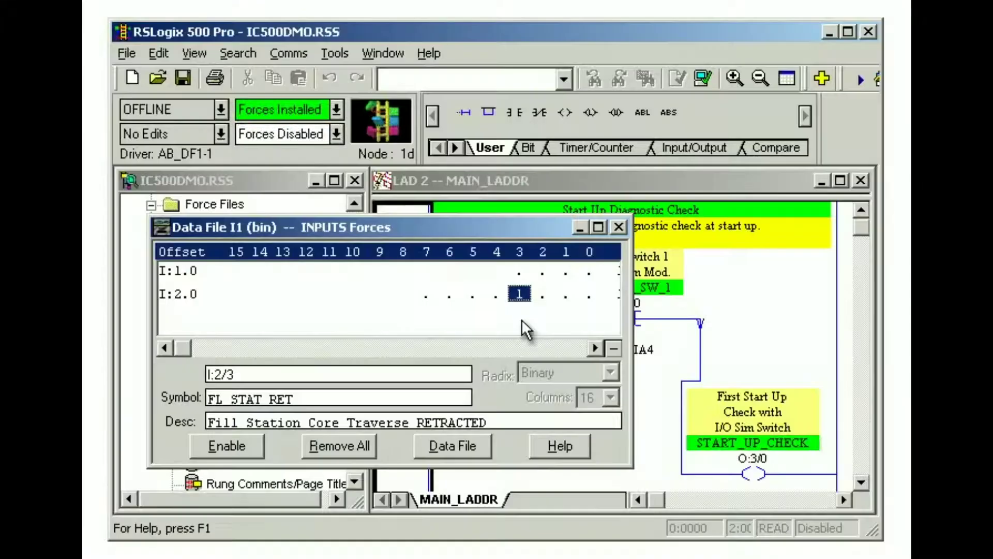
{"action": "left_click", "coordinate": [621, 228]}
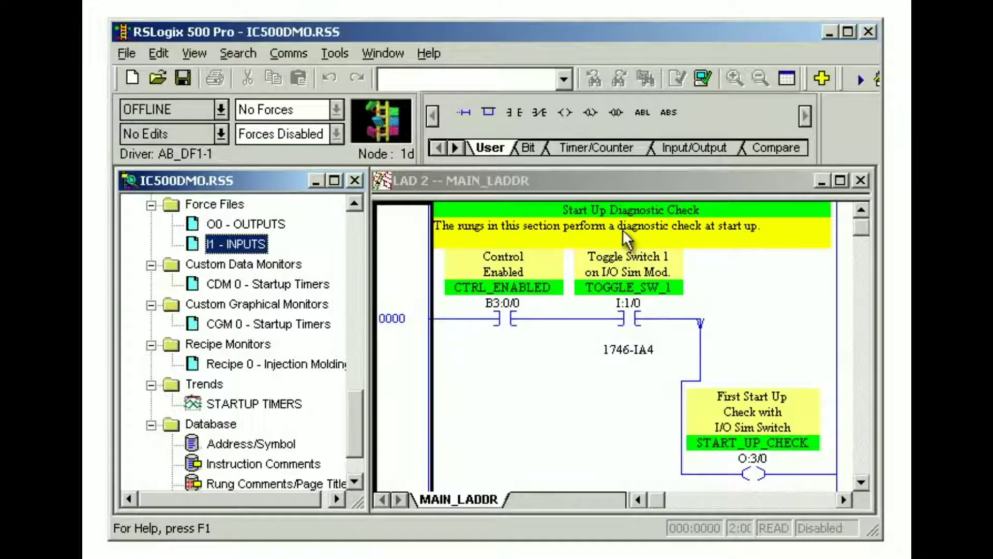
{"action": "double_click", "coordinate": [331, 282]}
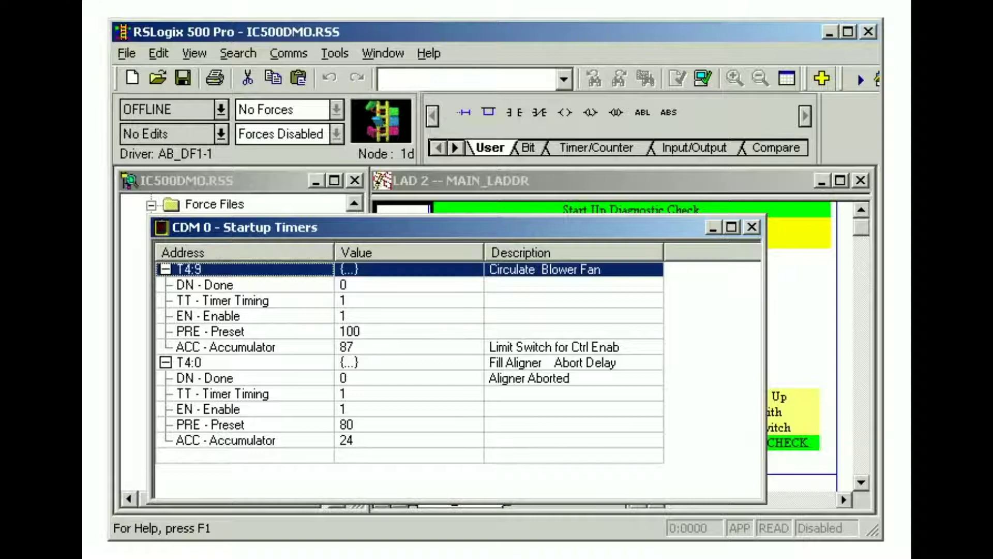
{"action": "key", "text": "alt+F4"}
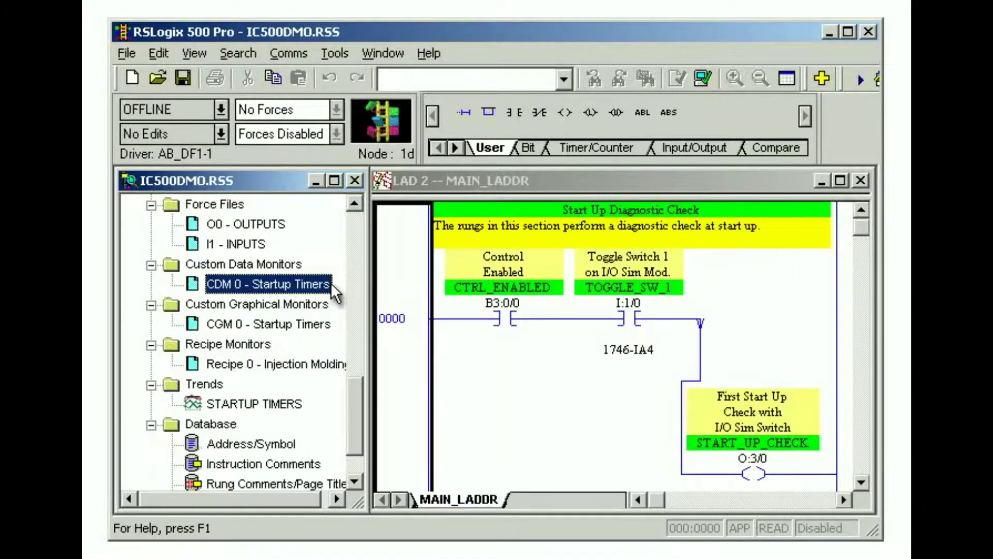
{"action": "double_click", "coordinate": [333, 324]}
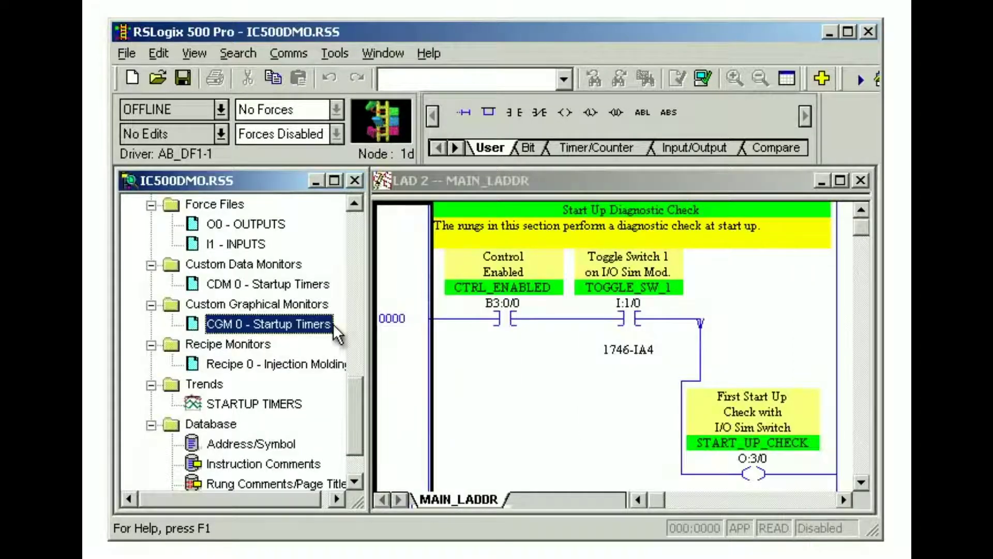
{"action": "double_click", "coordinate": [344, 365]}
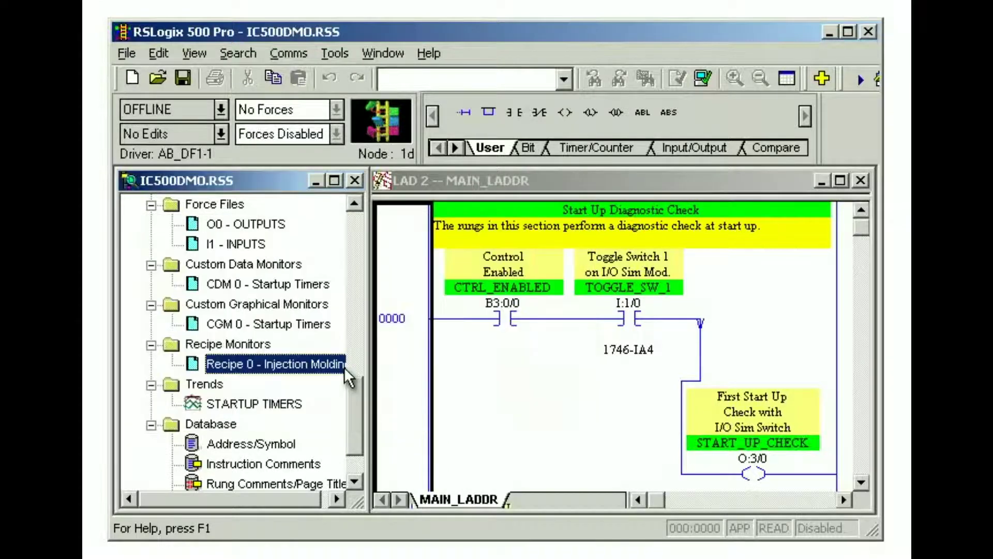
{"action": "double_click", "coordinate": [303, 403]}
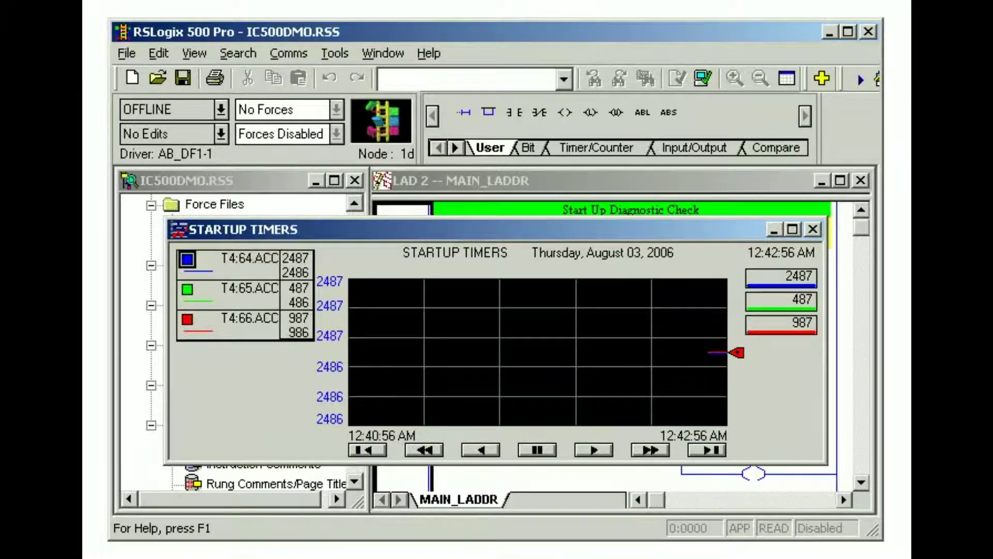
{"action": "key", "text": "ctrl+F4"}
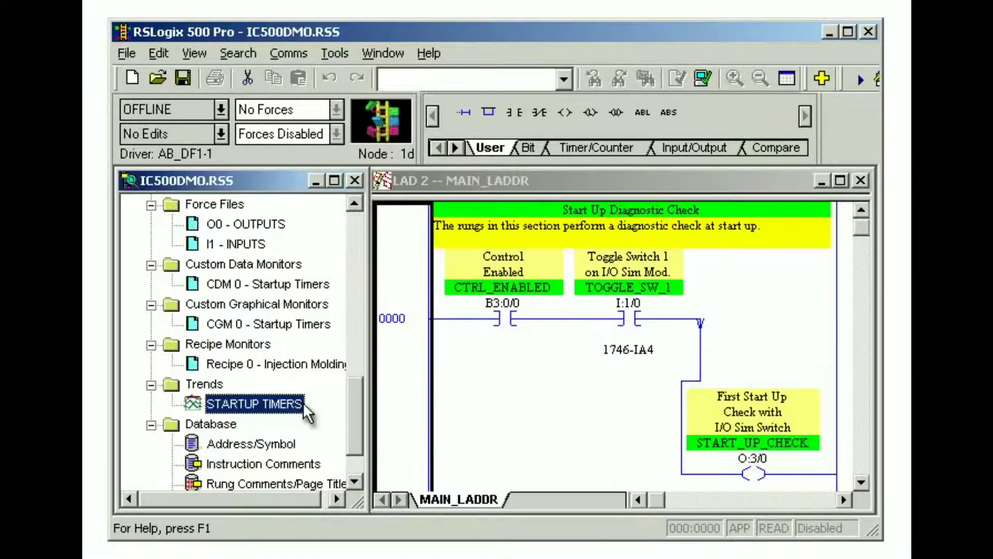
{"action": "left_click", "coordinate": [358, 469]}
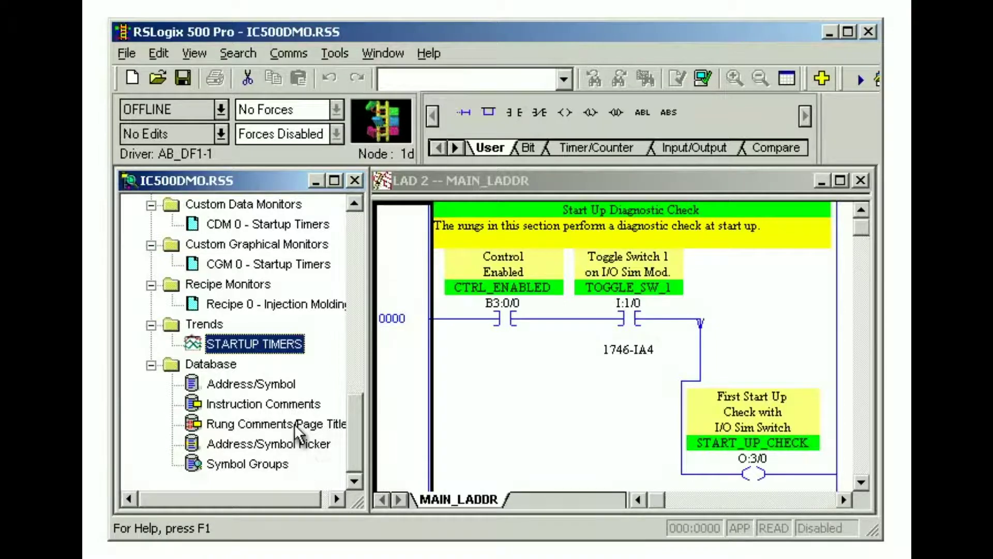
{"action": "double_click", "coordinate": [296, 382]}
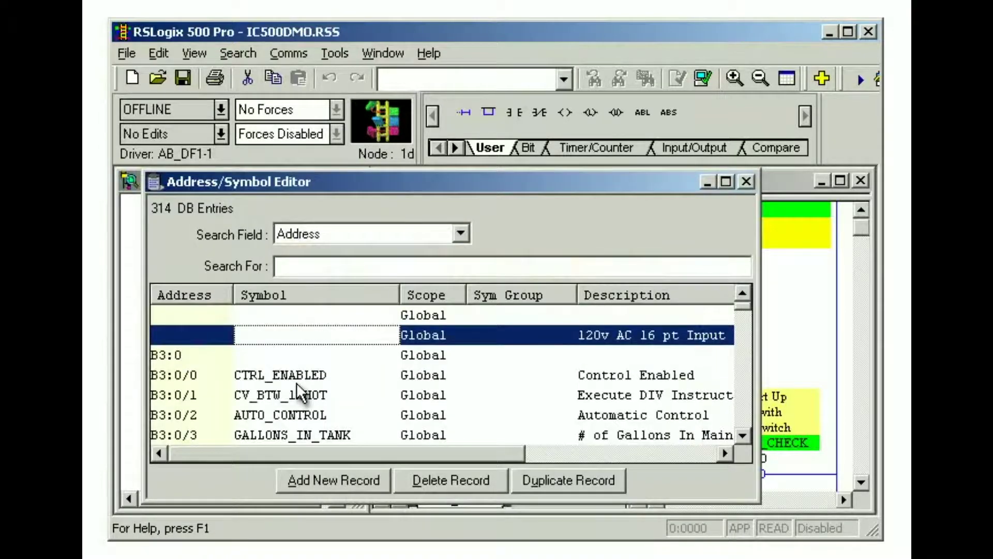
{"action": "double_click", "coordinate": [325, 426]}
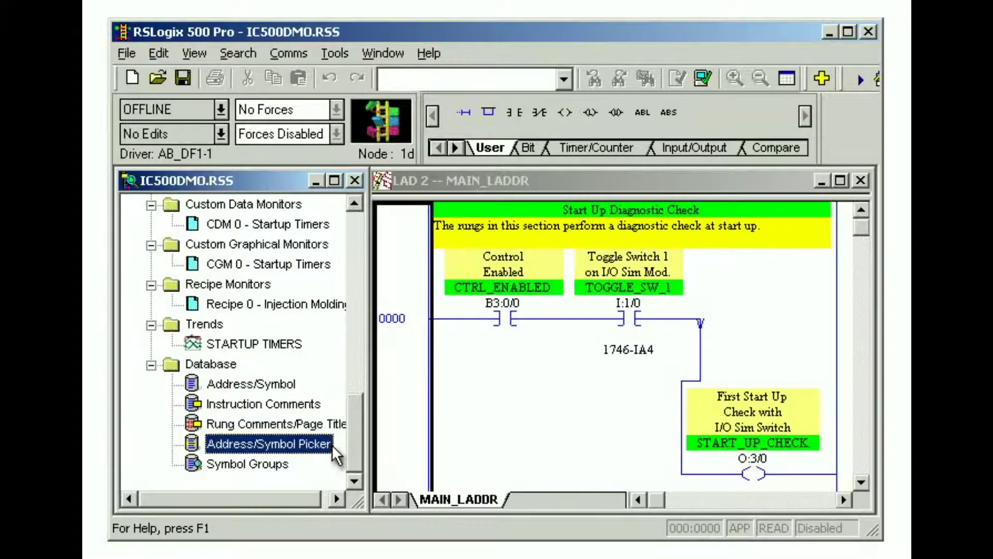
{"action": "double_click", "coordinate": [331, 445]}
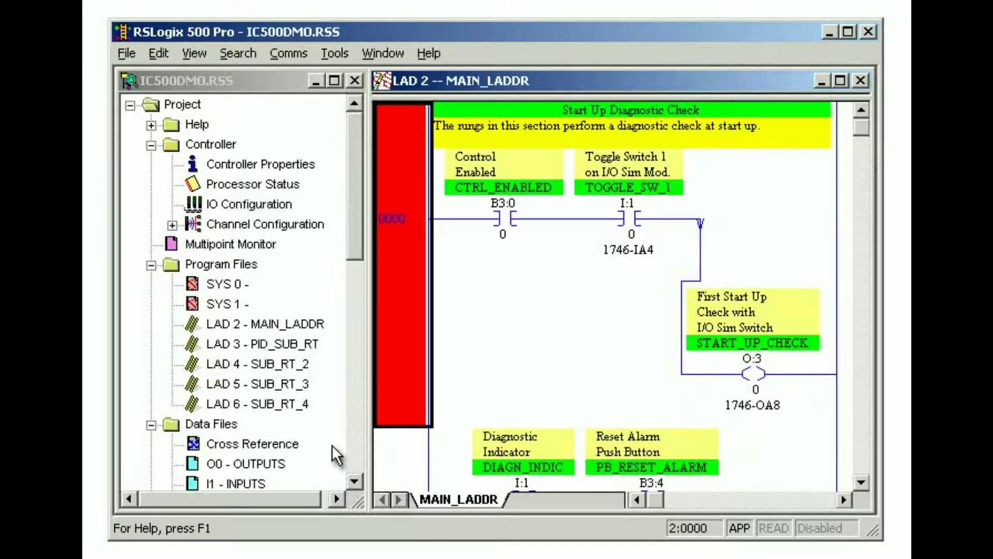
Maximize the MAIN_LADDR ladder window so it fills the RSLogix 500 Pro workspace
{"action": "left_click", "coordinate": [841, 81]}
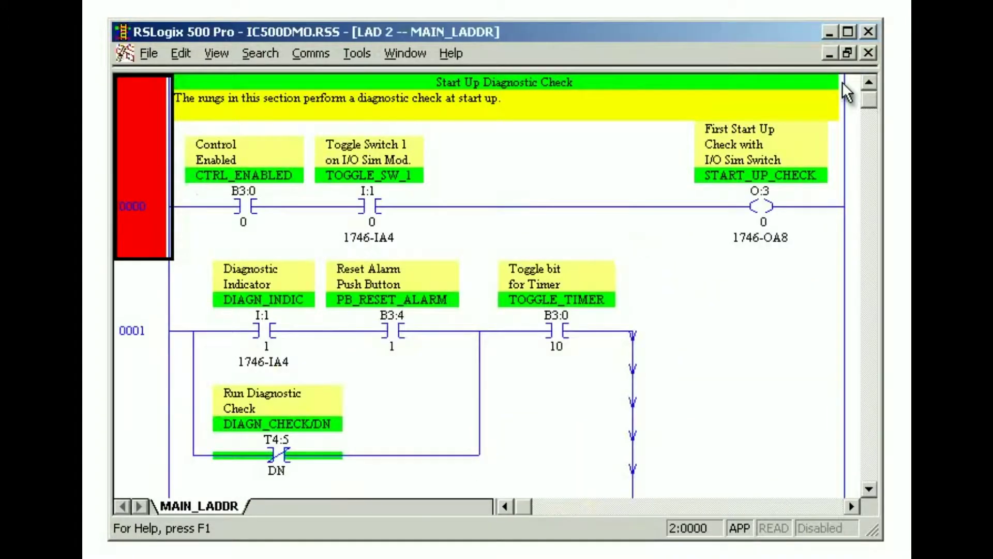